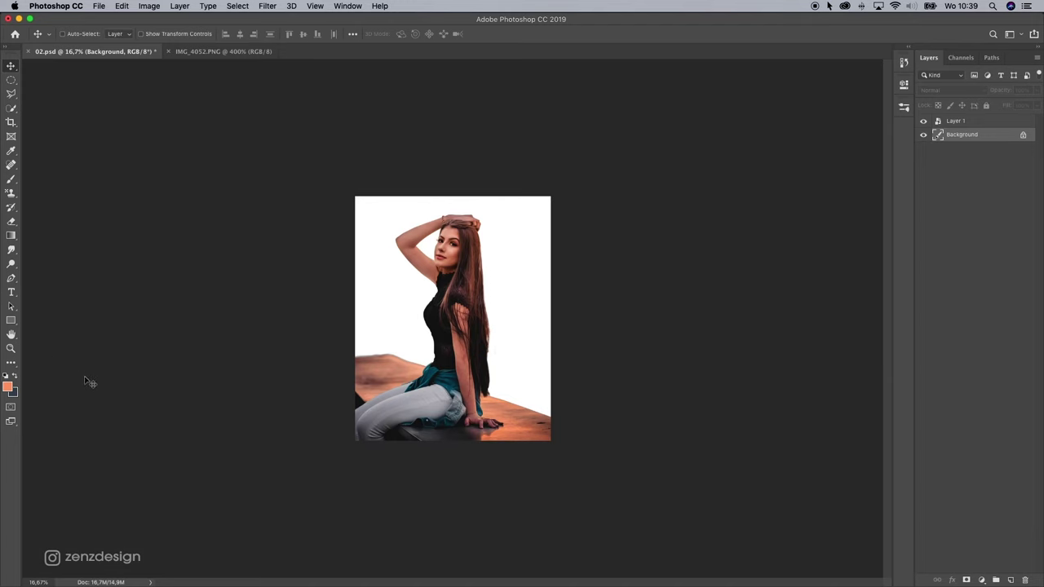
Check that the background color is #384553 and the foreground color is #ff9c6e.
left_click(13, 395)
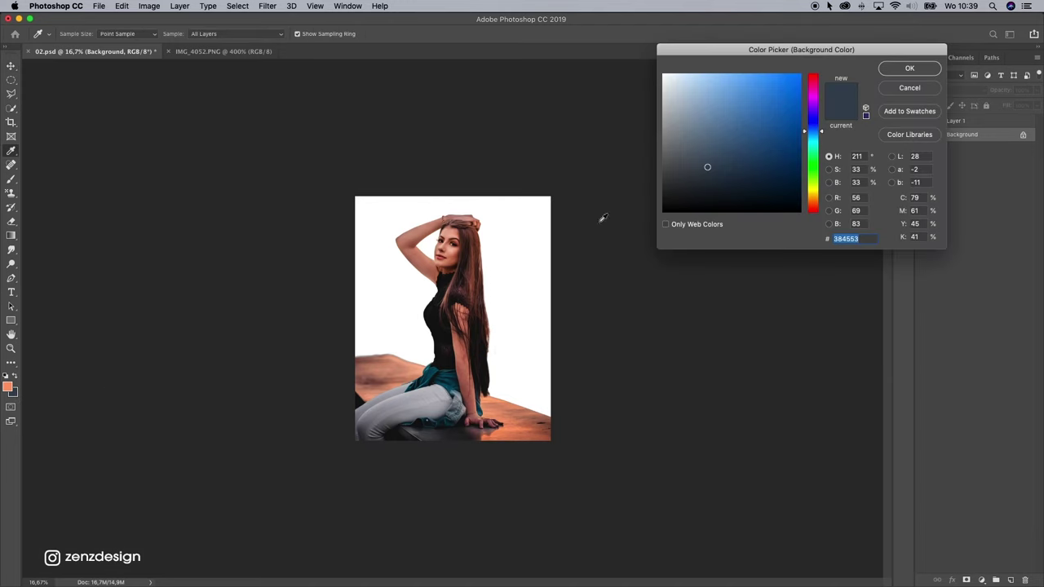
key("Return")
left_click(7, 386)
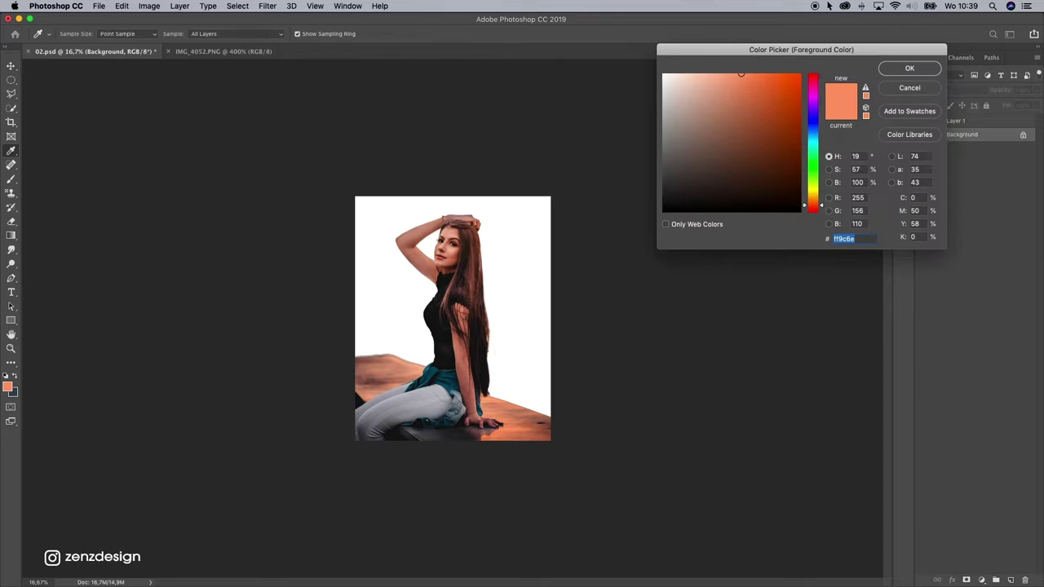
key("Return")
Add a new layer above Background and fill it with a linear foreground-to-background gradient, orange at the bottom and dark blue at the top.
key("v")
key("g")
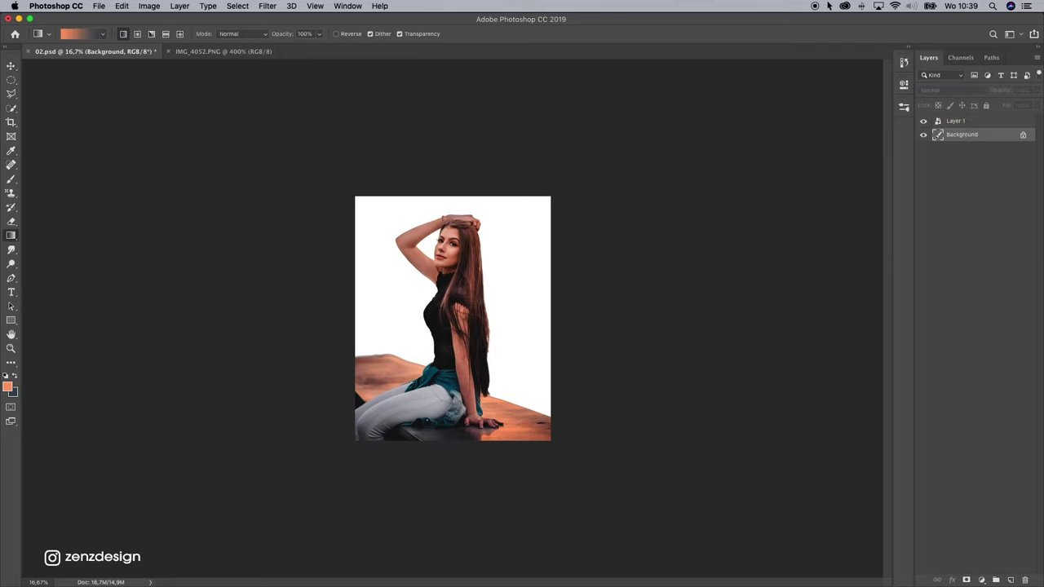
left_click(1009, 580)
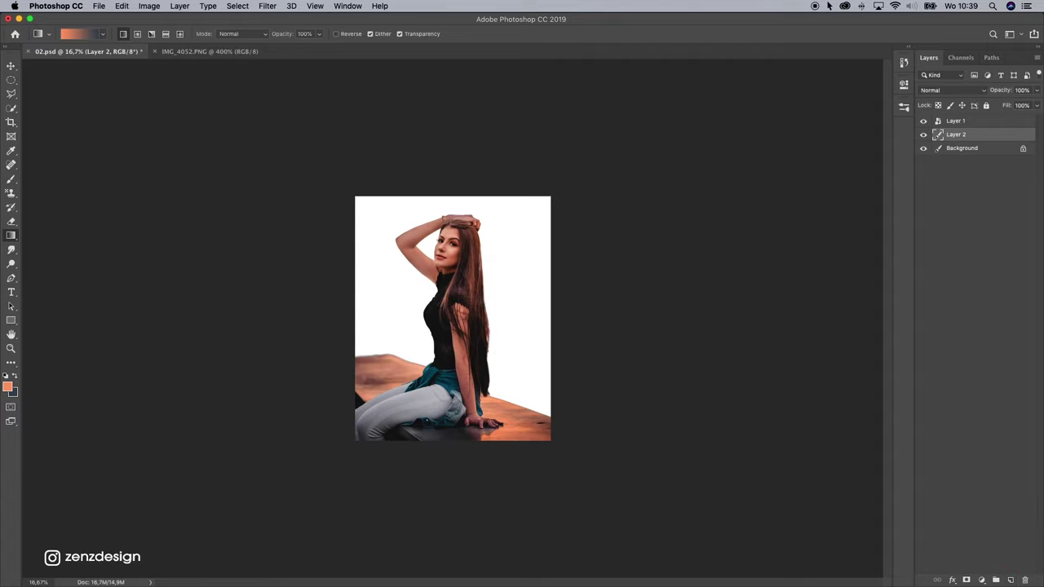
left_click_drag(487, 401, 487, 217)
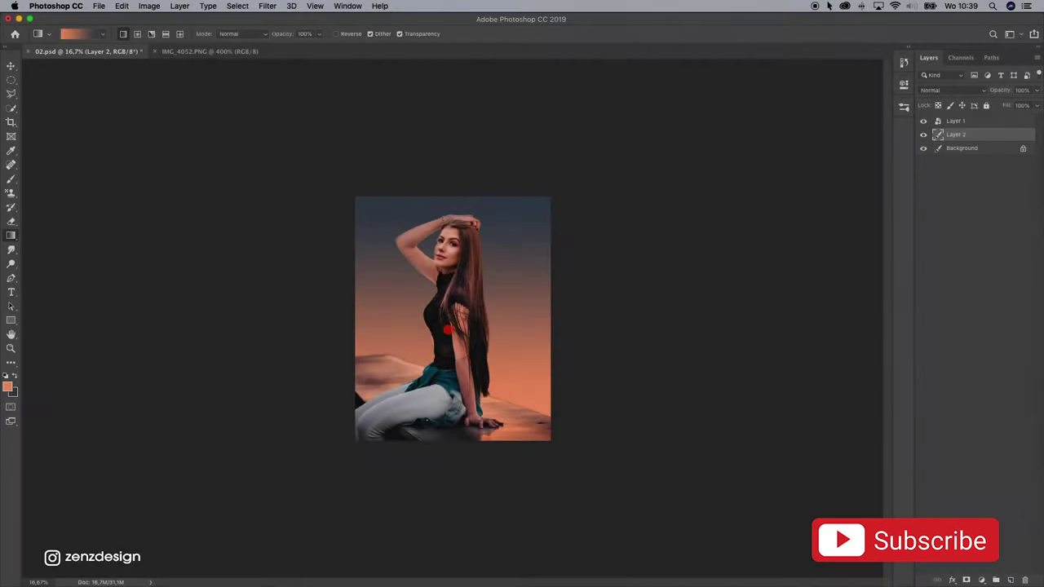
Create a new layer above Layer 1 and clip it to the cut-out woman with a clipping mask.
key("z")
left_click(430, 320)
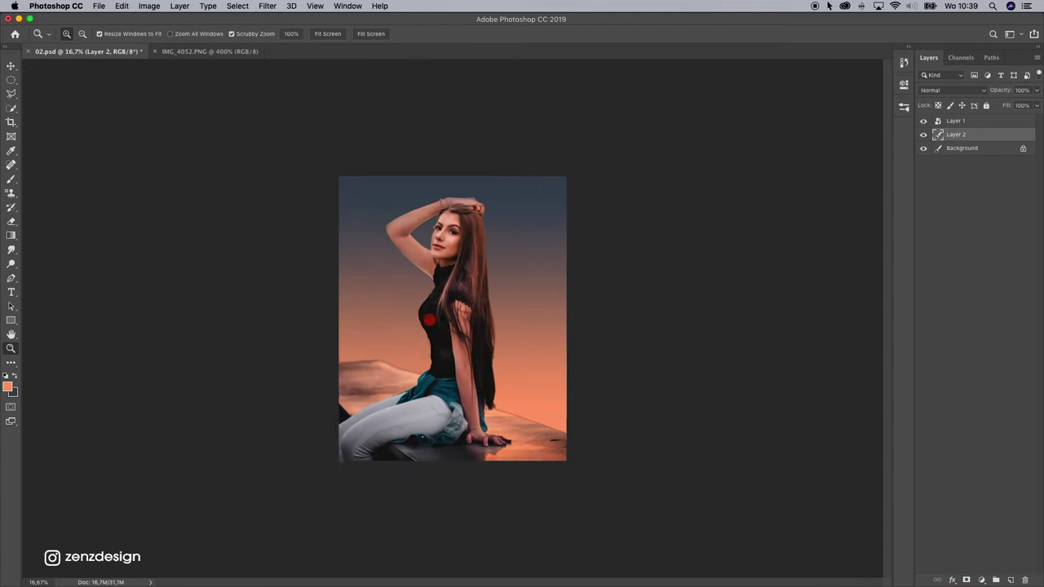
left_click(430, 320)
left_click(967, 120)
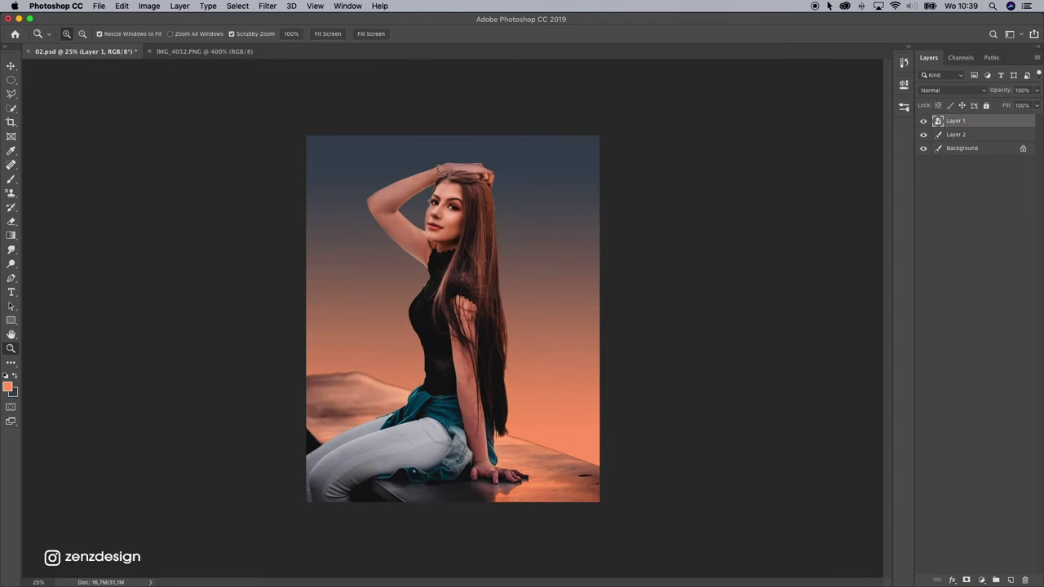
left_click(1011, 580)
right_click(982, 120)
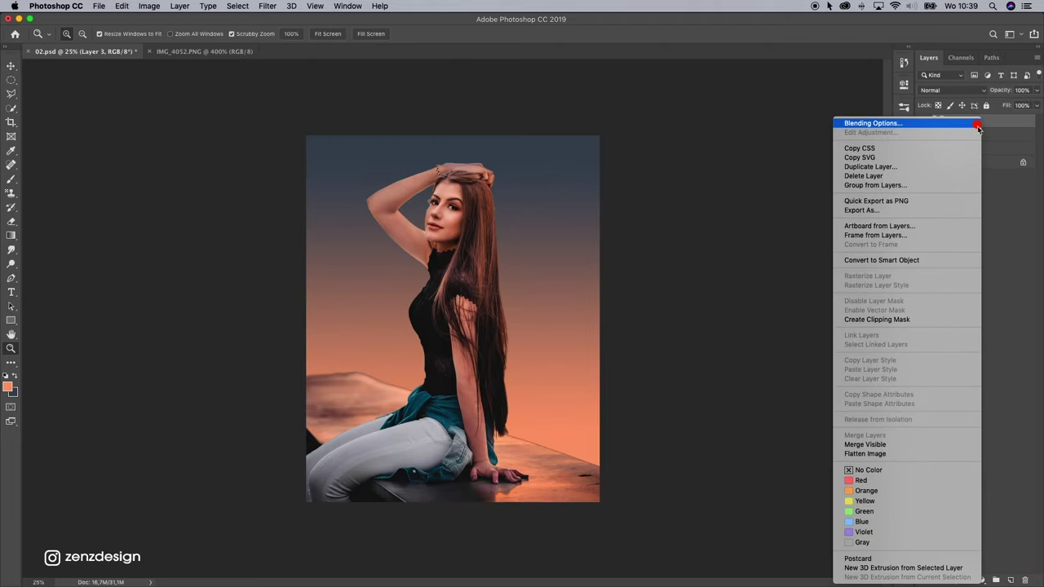
left_click(888, 320)
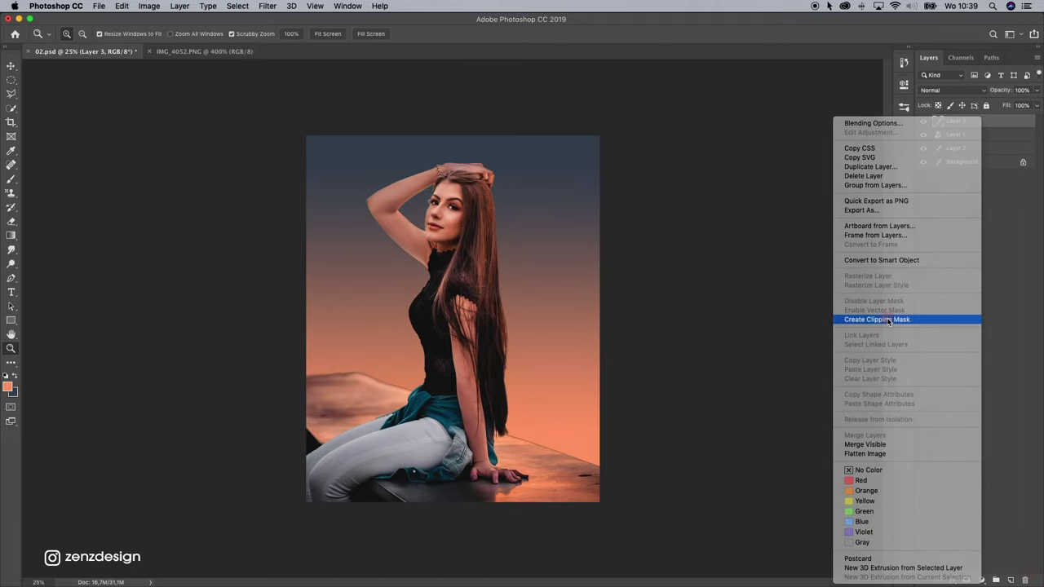
Set the foreground color to #eba172 and set up the Brush tool with a Soft Round tip at 0% hardness.
left_click(9, 388)
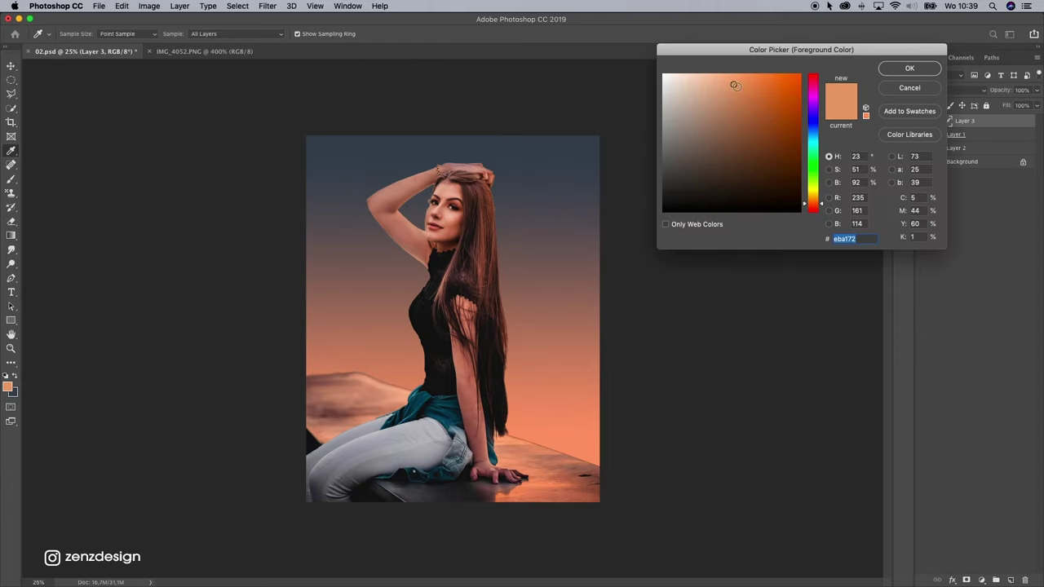
left_click(910, 70)
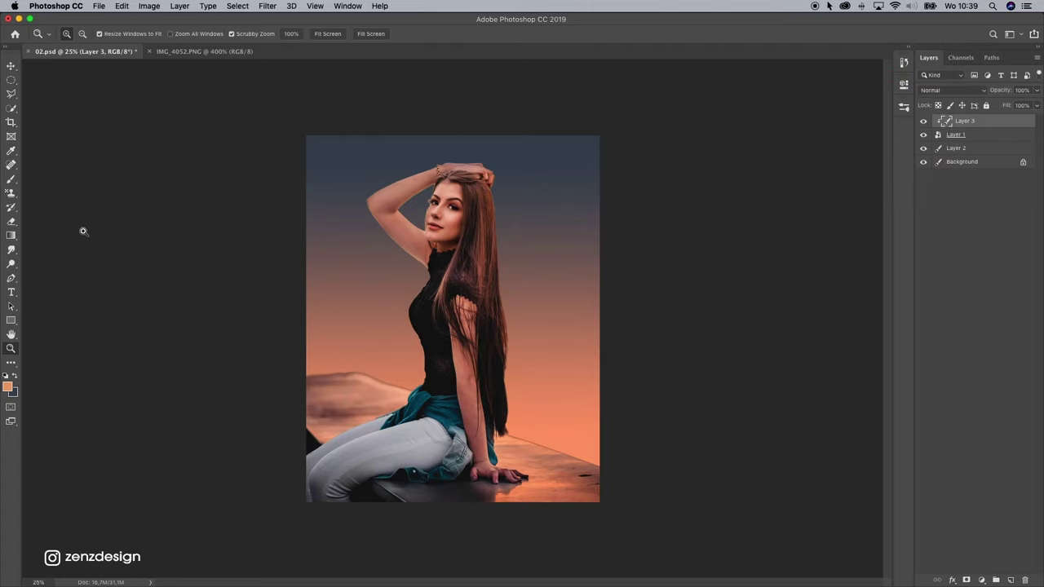
left_click(471, 196)
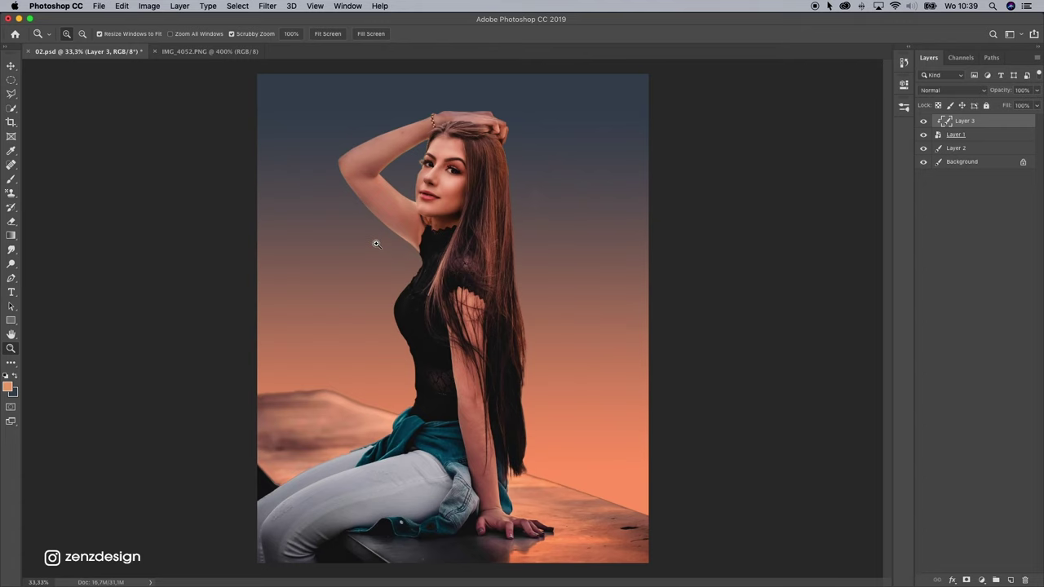
left_click(373, 239)
left_click(259, 205)
left_click(10, 178)
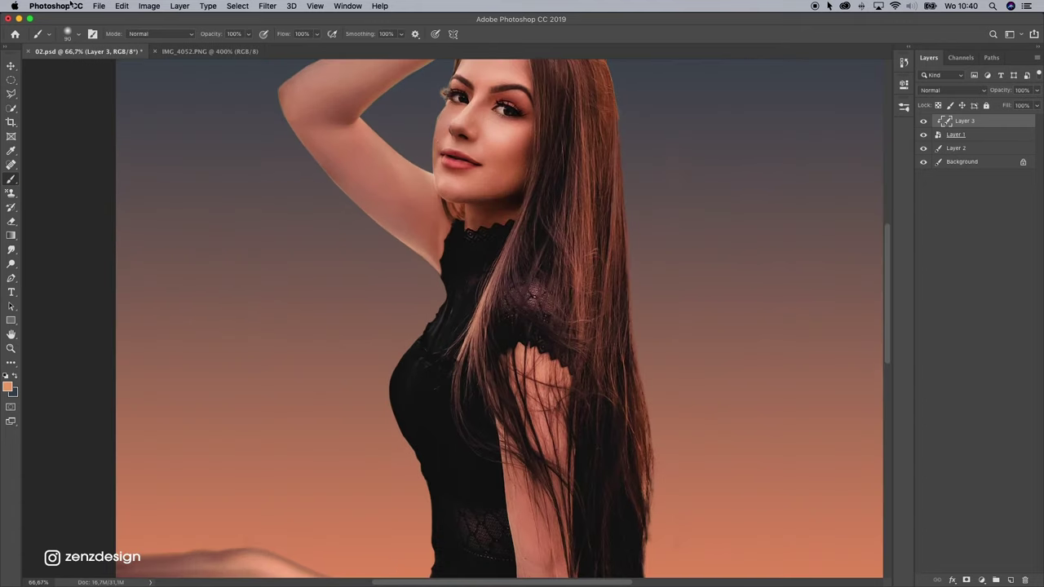
left_click(37, 34)
left_click(68, 34)
left_click(114, 79)
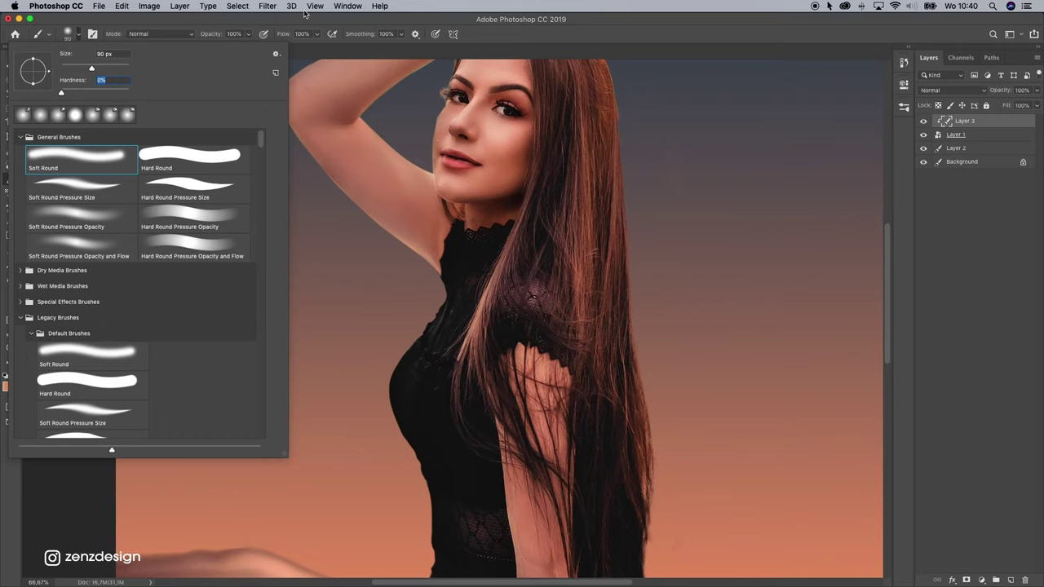
left_click(253, 24)
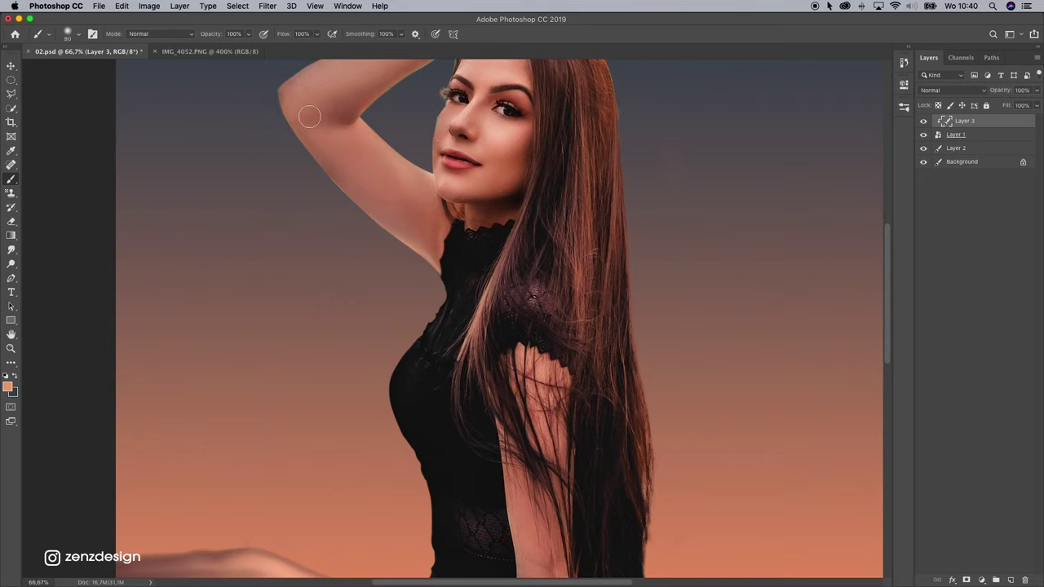
Paint an orange rim light along the outer underside of the raised arm, from the elbow to the armpit, with a 60 px brush.
mouse_move(282, 123)
left_mouse_down()
mouse_move(335, 202)
mouse_move(306, 166)
mouse_move(409, 251)
mouse_move(311, 164)
mouse_move(393, 249)
mouse_move(358, 206)
left_mouse_up()
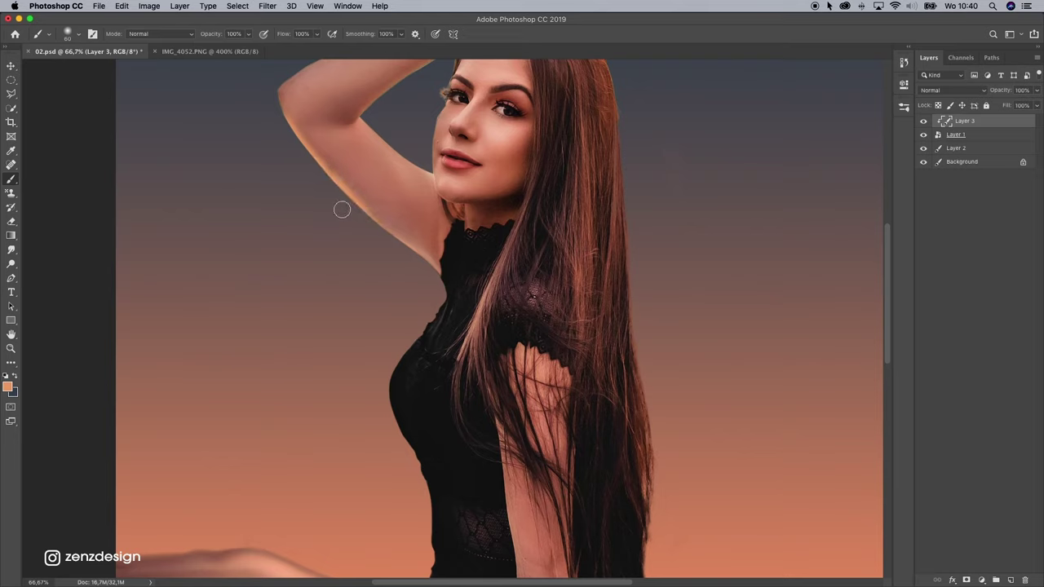
mouse_move(360, 215)
left_mouse_down()
mouse_move(393, 263)
mouse_move(446, 280)
left_mouse_up()
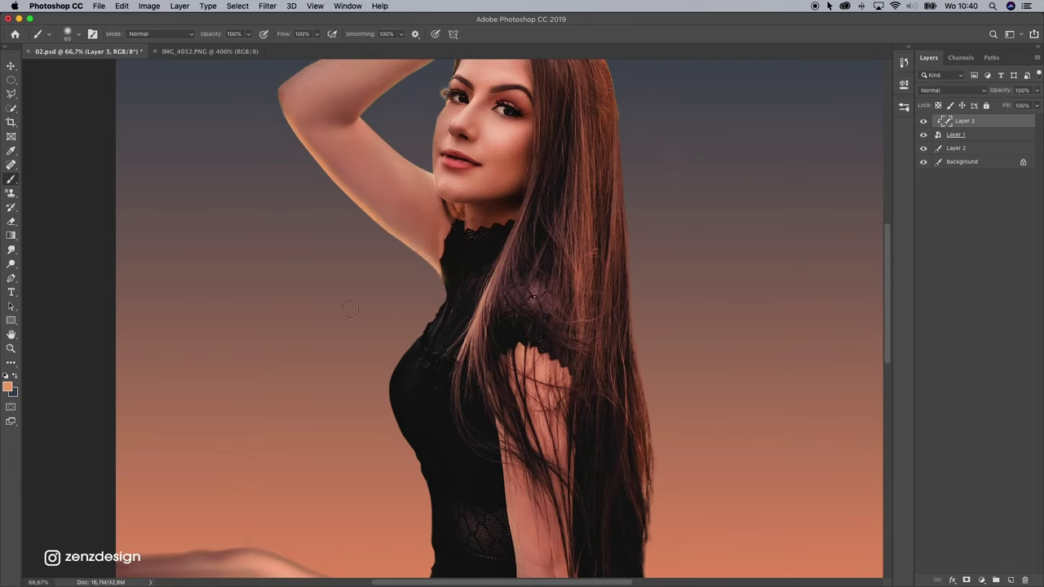
left_click_drag(273, 107, 309, 172)
left_click_drag(276, 113, 283, 129)
left_click_drag(443, 170, 421, 261)
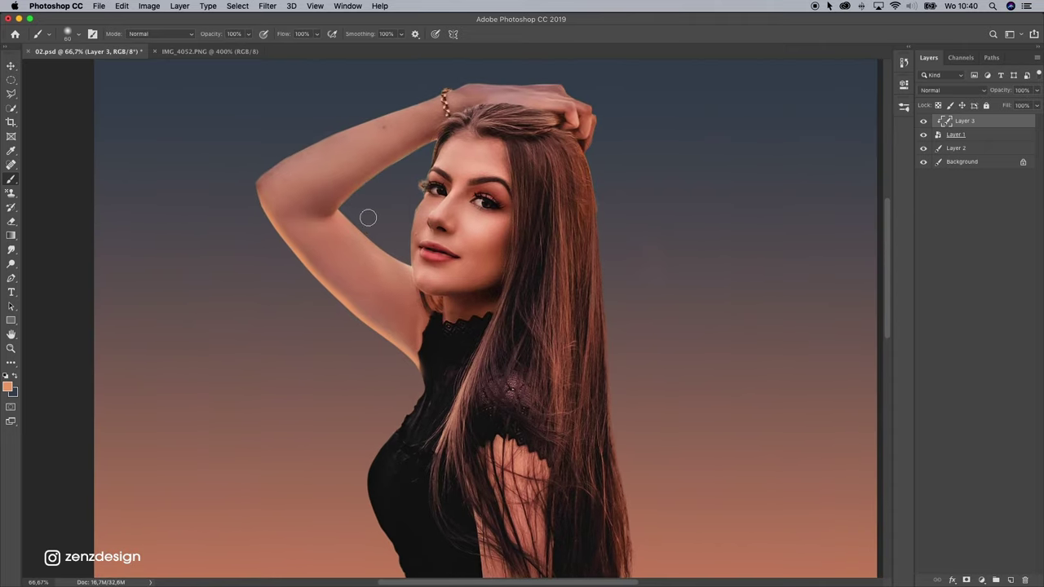
Paint the rim light along the inner edge of the raised arm beside the face with a 25 px brush, undoing a misplaced stroke.
left_click(435, 145)
mouse_move(435, 145)
left_mouse_down()
mouse_move(381, 175)
mouse_move(399, 169)
left_mouse_up()
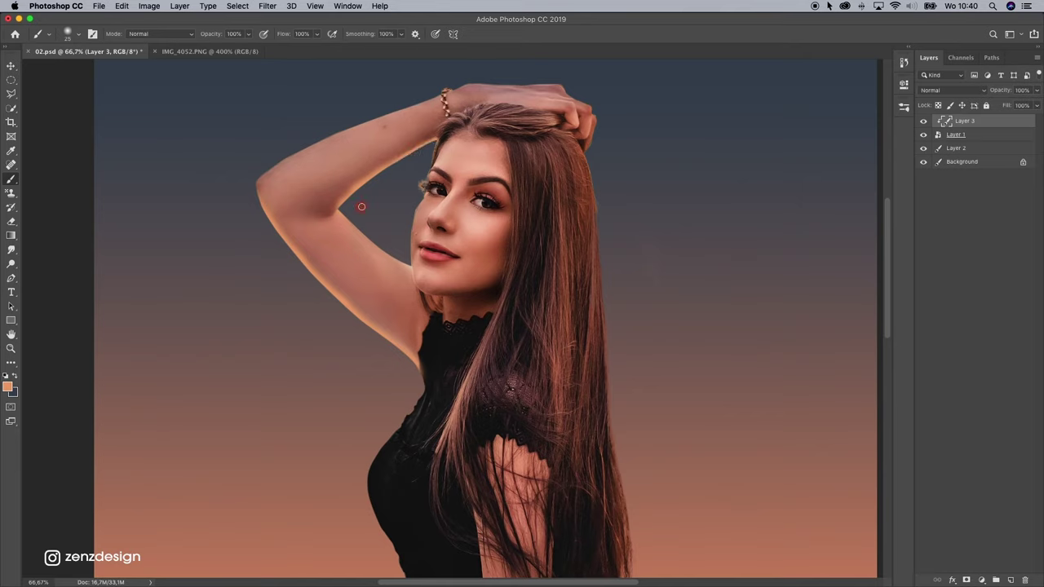
left_click(419, 152)
key("super+z")
left_click(338, 208)
Paint the rim light along the top ridge of the blurred rock left of the woman, undoing strokes that miss the edge.
scroll(445, 169, "down", 2)
scroll(446, 169, "right", 2)
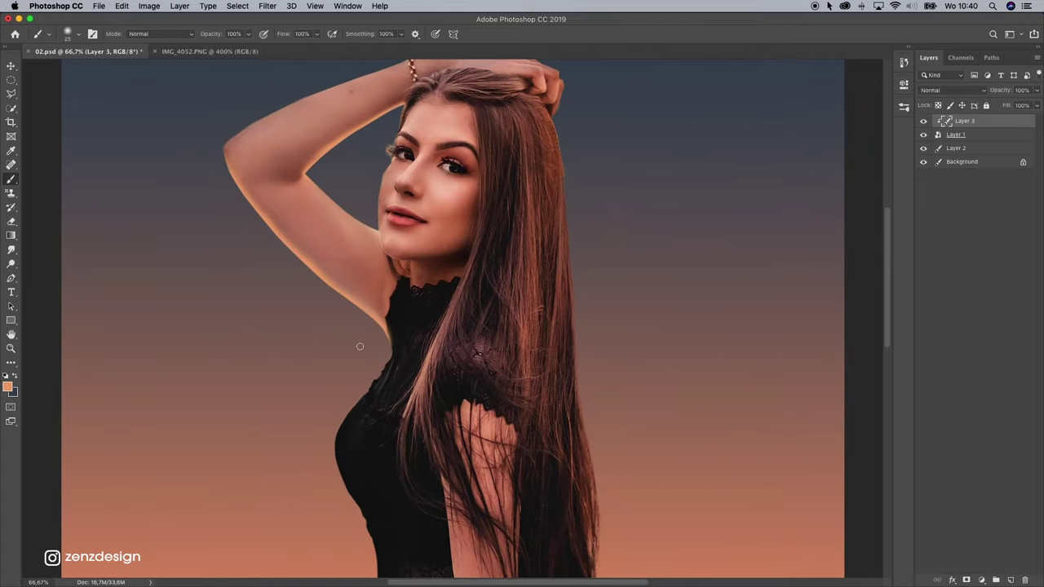
scroll(427, 240, "down", 5)
scroll(426, 240, "right", 2)
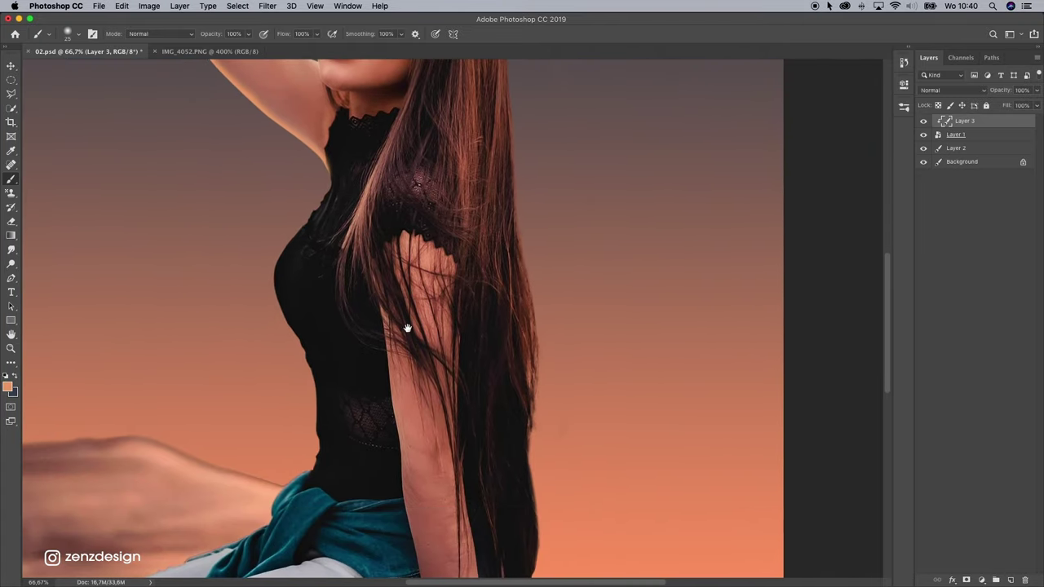
left_click_drag(367, 336, 403, 258)
key("super+z")
scroll(312, 331, "down", 2)
scroll(311, 332, "left", 5)
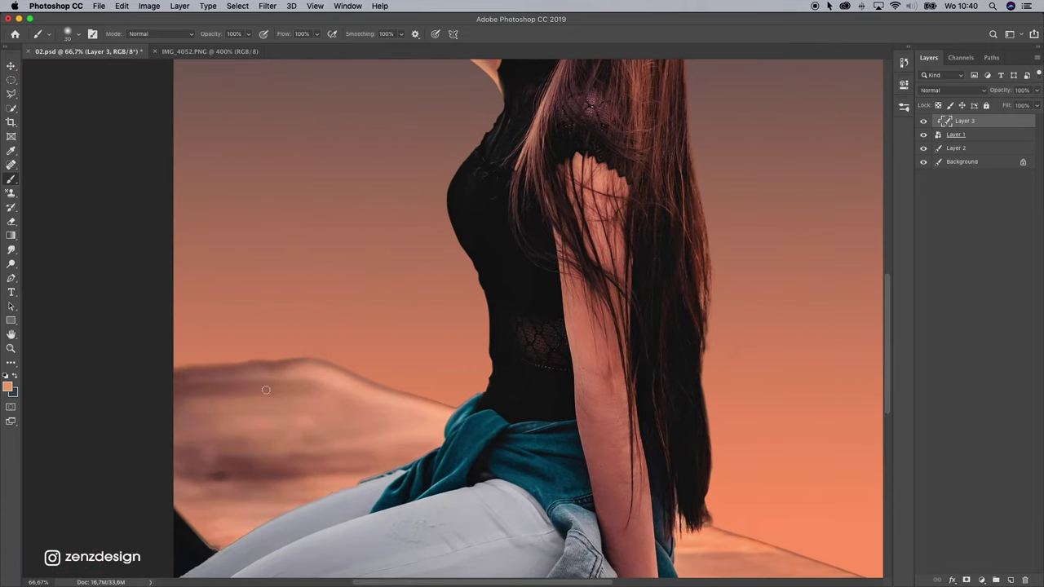
left_click_drag(170, 363, 269, 356)
key("super+z")
left_click_drag(168, 369, 256, 356)
left_click_drag(335, 352, 336, 350)
key("super+z")
Paint the rim light along the sloping rock edge right of the hair tips with a 60 px brush, undoing stray strokes.
mouse_move(233, 352)
left_mouse_down()
mouse_move(339, 352)
mouse_move(306, 354)
mouse_move(351, 360)
mouse_move(392, 383)
mouse_move(343, 363)
mouse_move(452, 406)
mouse_move(431, 390)
mouse_move(612, 358)
mouse_move(430, 277)
mouse_move(440, 378)
mouse_move(520, 436)
mouse_move(545, 437)
mouse_move(485, 416)
mouse_move(716, 505)
left_mouse_up()
scroll(438, 387, "right", 6)
scroll(438, 386, "down", 3)
key("super+z")
left_click_drag(620, 466, 706, 504)
key("super+z")
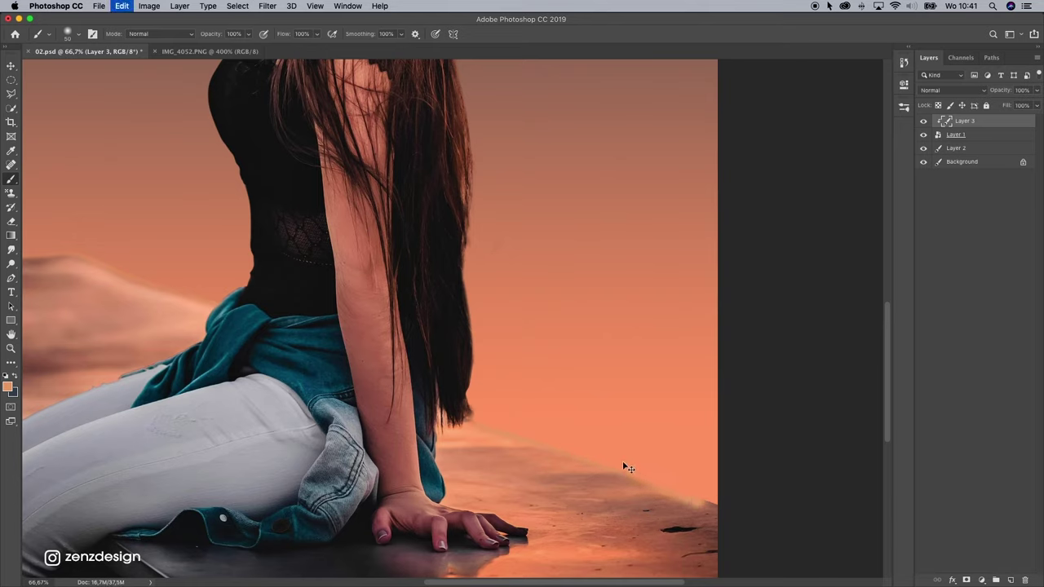
key("super+z")
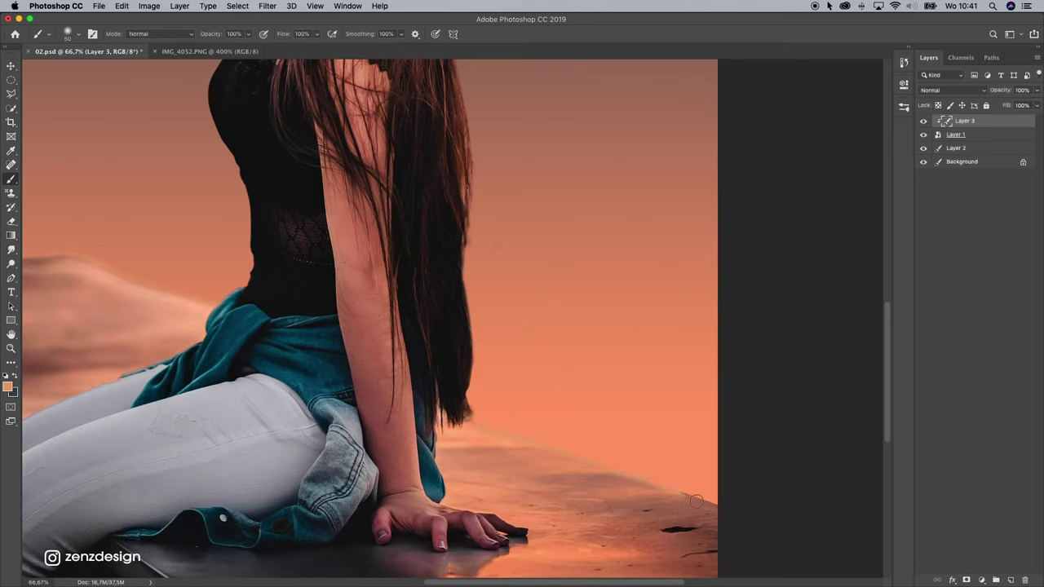
left_click_drag(697, 501, 746, 519)
key("super+z")
key("super+z")
key("super+z")
key("super+z")
key("super+z")
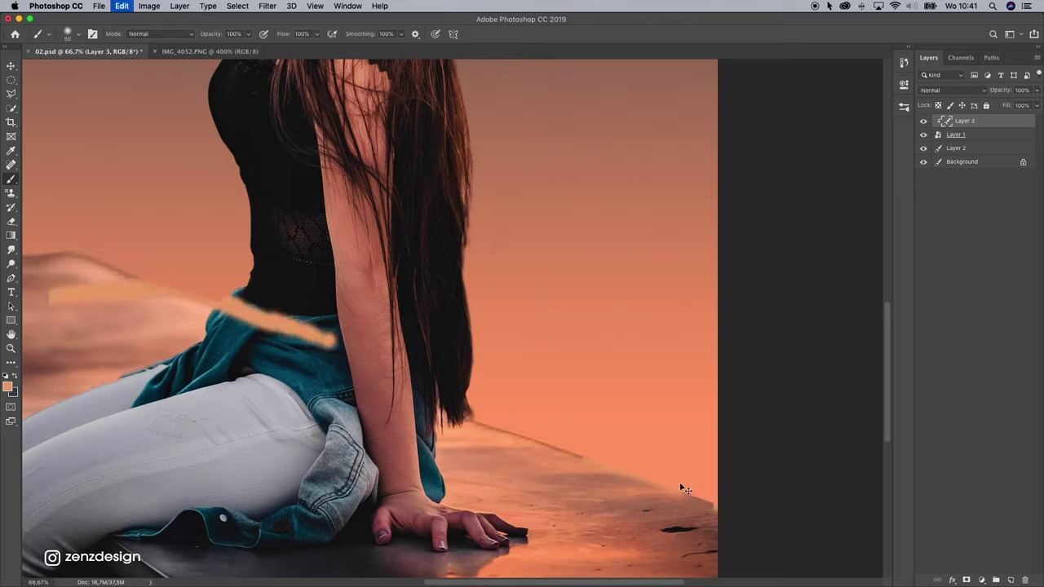
key("super+z")
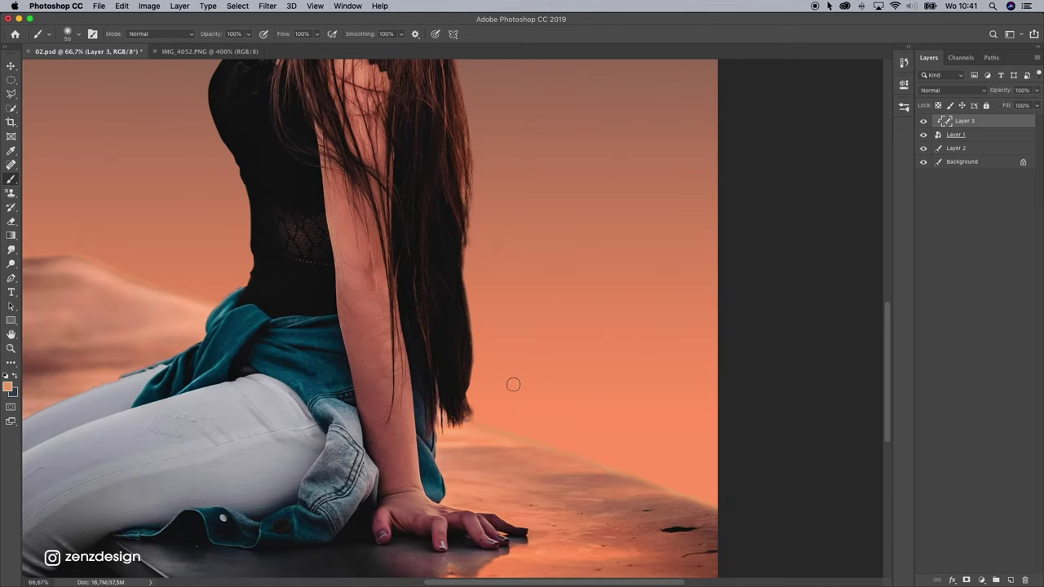
Paint the rim light along the outer right edge of the long hair, from the tips and from the raised hand downward.
mouse_move(513, 384)
left_mouse_down()
mouse_move(478, 378)
mouse_move(473, 412)
mouse_move(473, 263)
mouse_move(469, 282)
mouse_move(481, 288)
left_mouse_up()
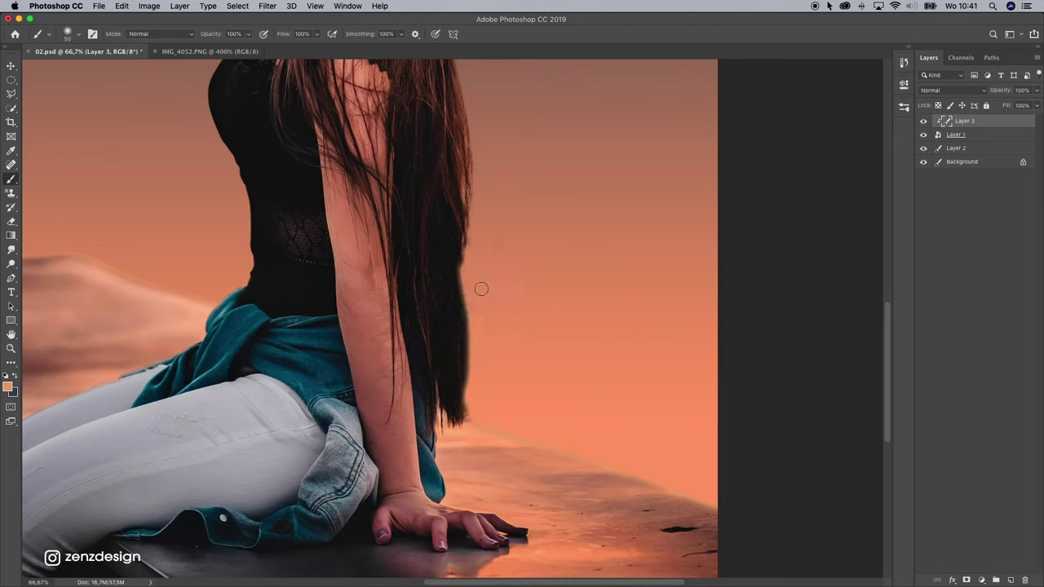
mouse_move(475, 223)
left_mouse_down()
mouse_move(489, 168)
mouse_move(601, 375)
mouse_move(598, 431)
left_mouse_up()
left_click_drag(541, 348, 521, 465)
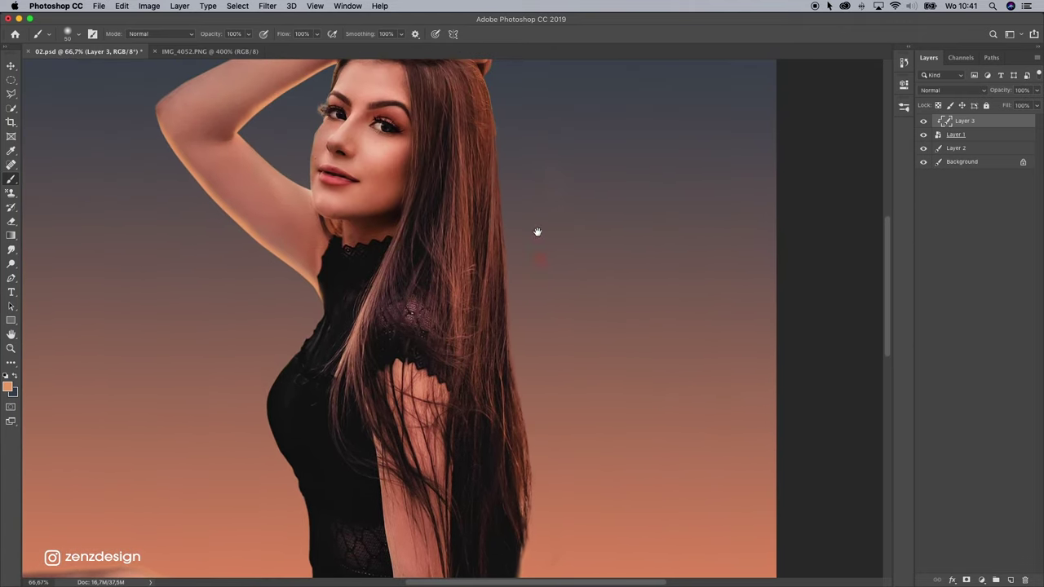
left_click_drag(474, 168, 448, 196)
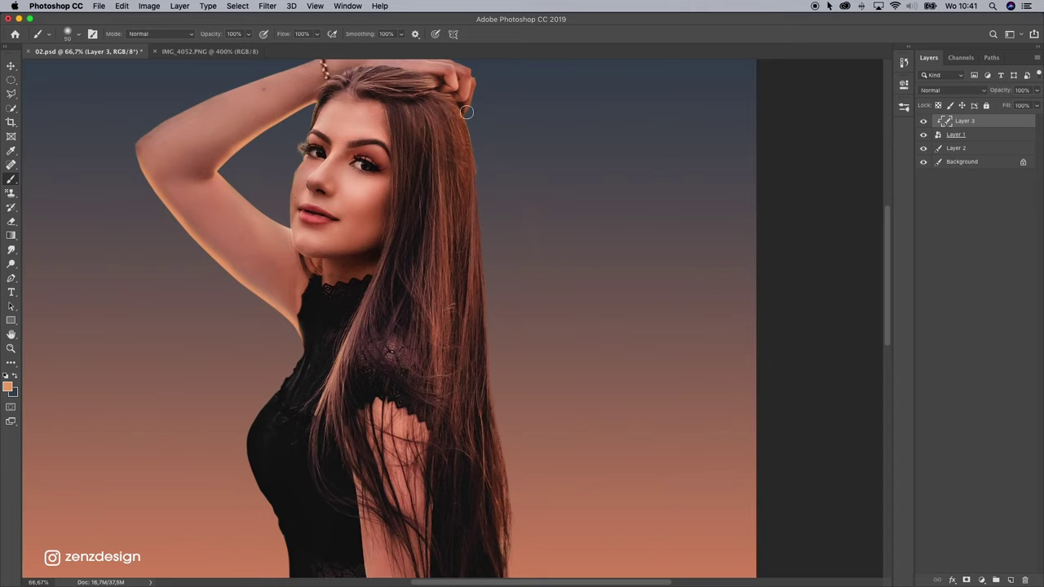
left_click_drag(473, 131, 485, 80)
mouse_move(476, 116)
left_mouse_down()
mouse_move(501, 235)
mouse_move(491, 267)
left_mouse_up()
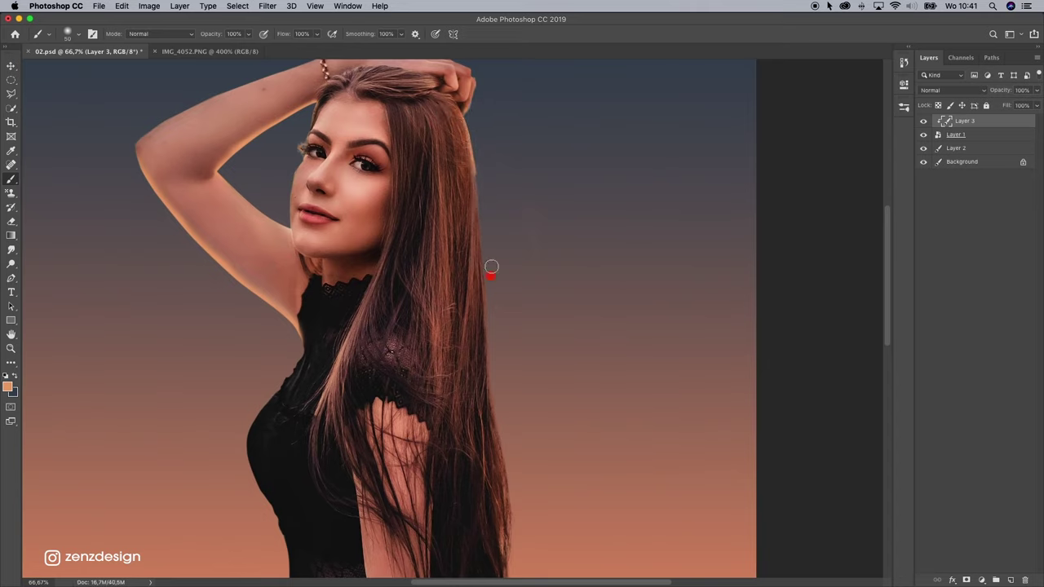
mouse_move(492, 230)
left_mouse_down()
mouse_move(487, 194)
mouse_move(505, 330)
mouse_move(480, 187)
mouse_move(500, 452)
mouse_move(505, 376)
mouse_move(506, 414)
left_mouse_up()
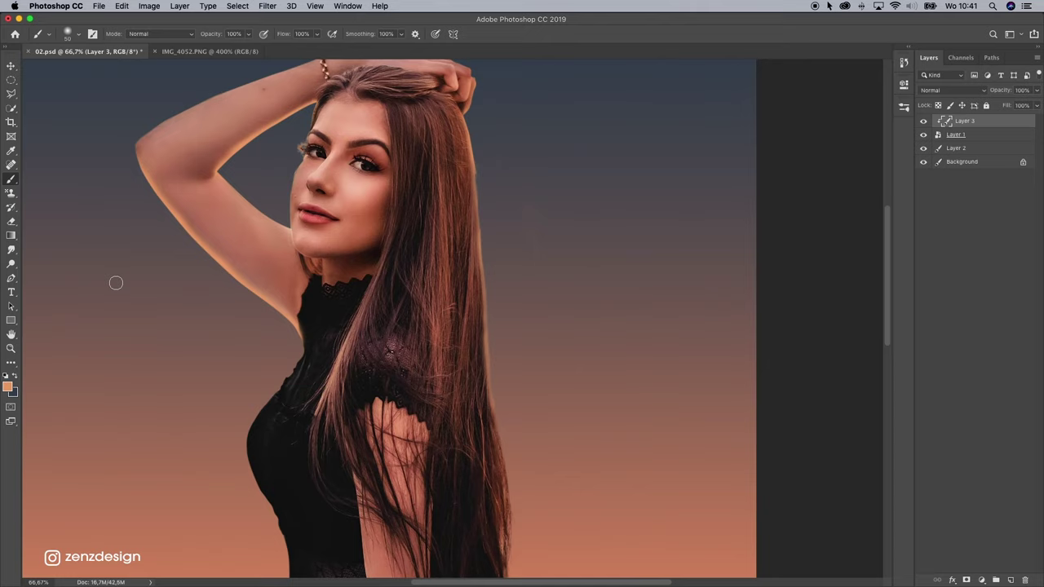
Set the blend mode of the painted rim light layer to Screen.
left_click(10, 349)
left_click(500, 293, "alt")
left_click(522, 290, "alt")
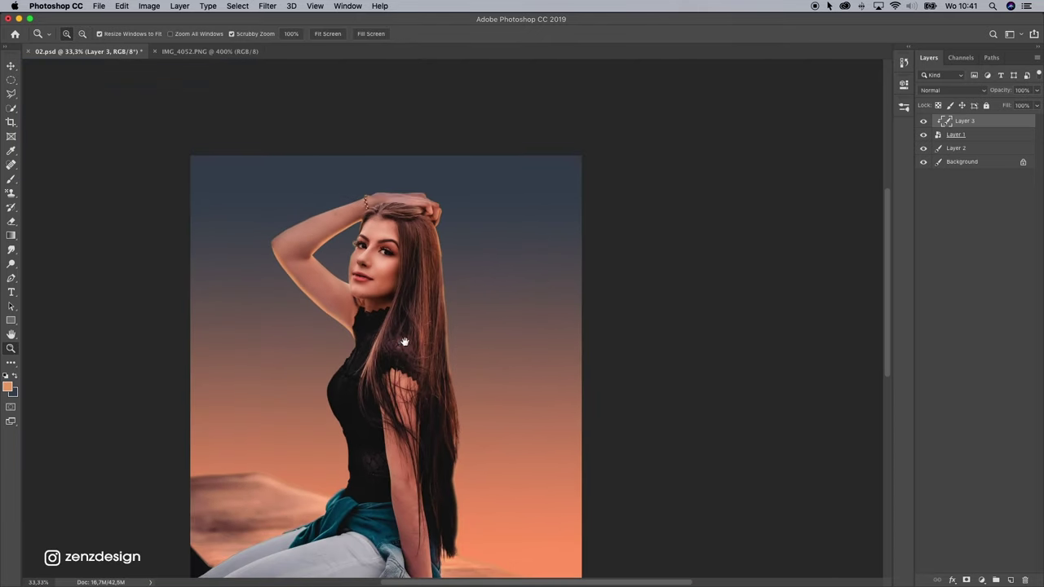
left_click_drag(404, 341, 457, 307)
left_click(958, 91)
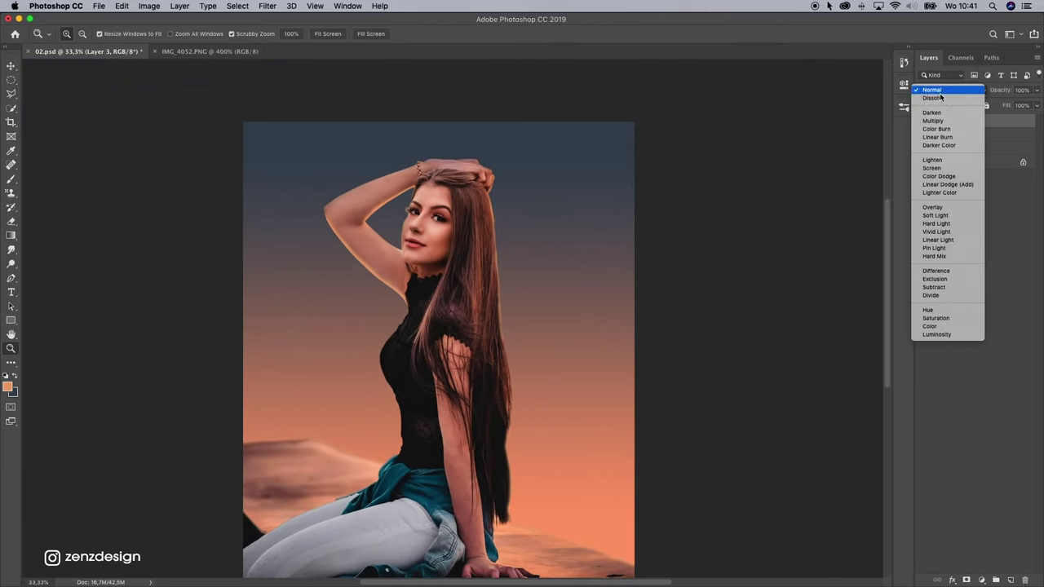
left_click(947, 168)
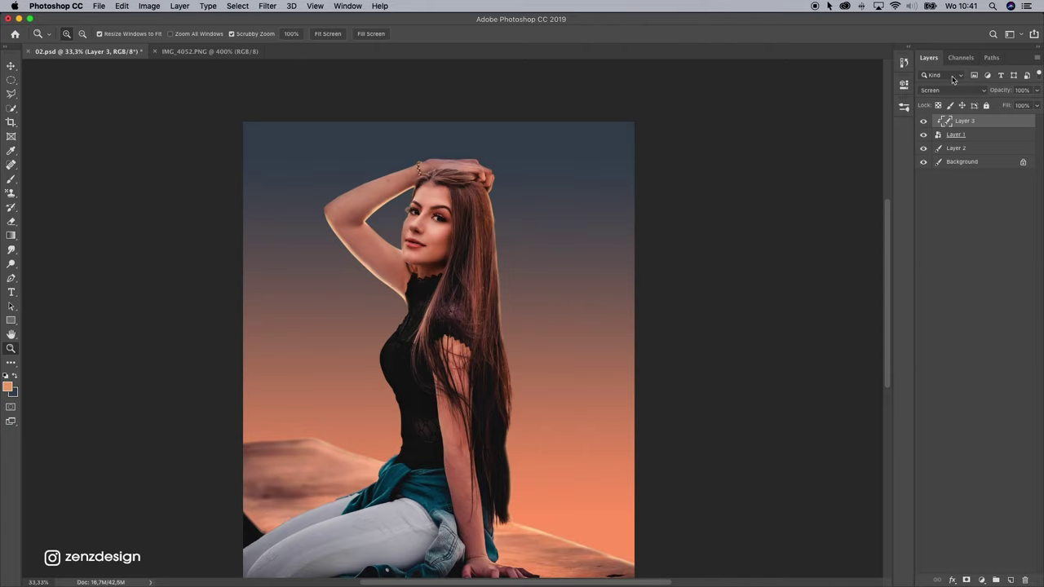
Set the rim light layer's opacity to 73% and touch up the light along the rock edge near the hair tips.
left_click(1037, 90)
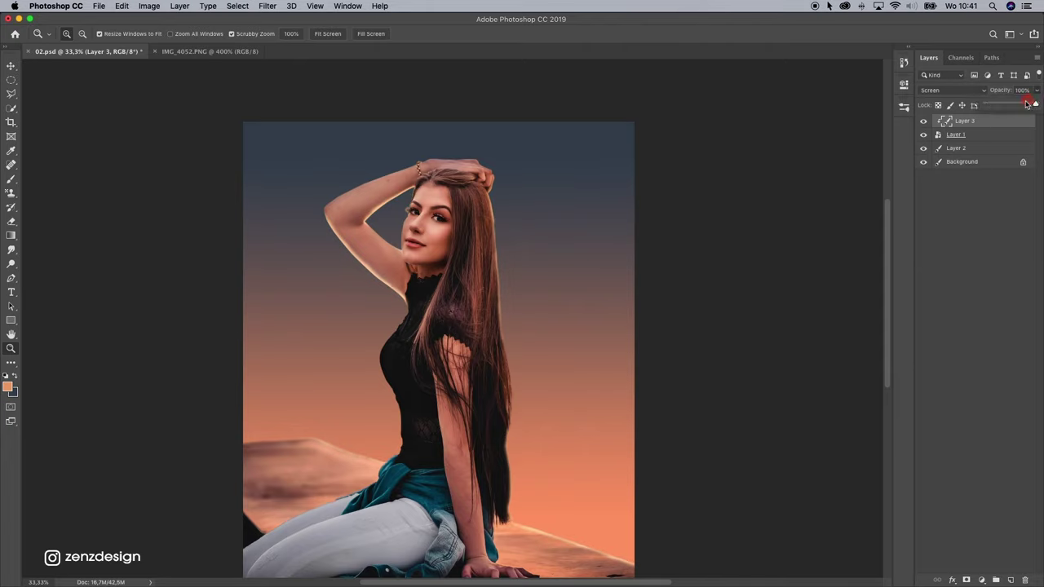
mouse_move(1036, 104)
left_mouse_down()
mouse_move(1011, 104)
mouse_move(1021, 106)
left_mouse_up()
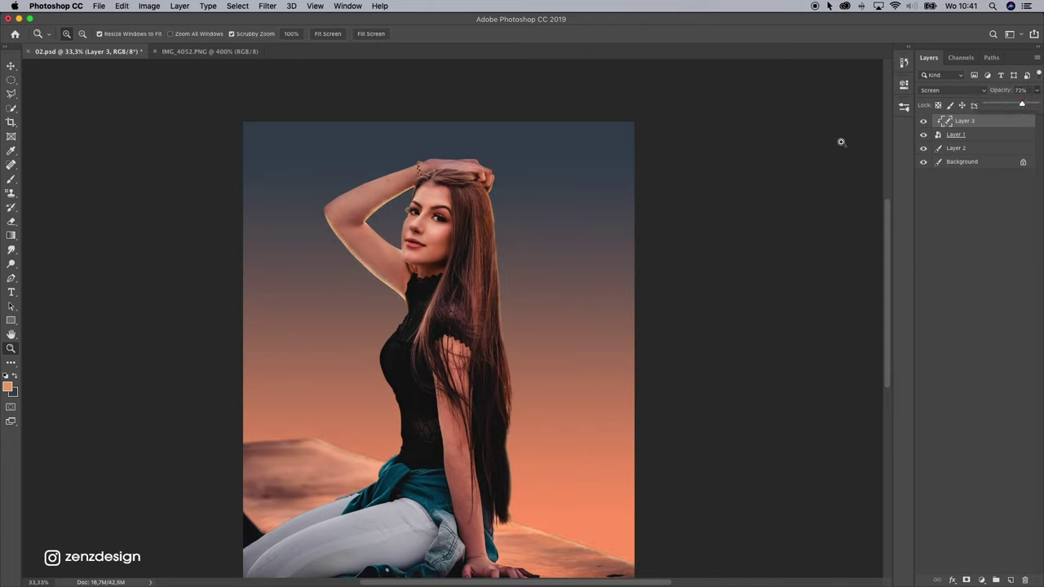
scroll(339, 292, "down", 2)
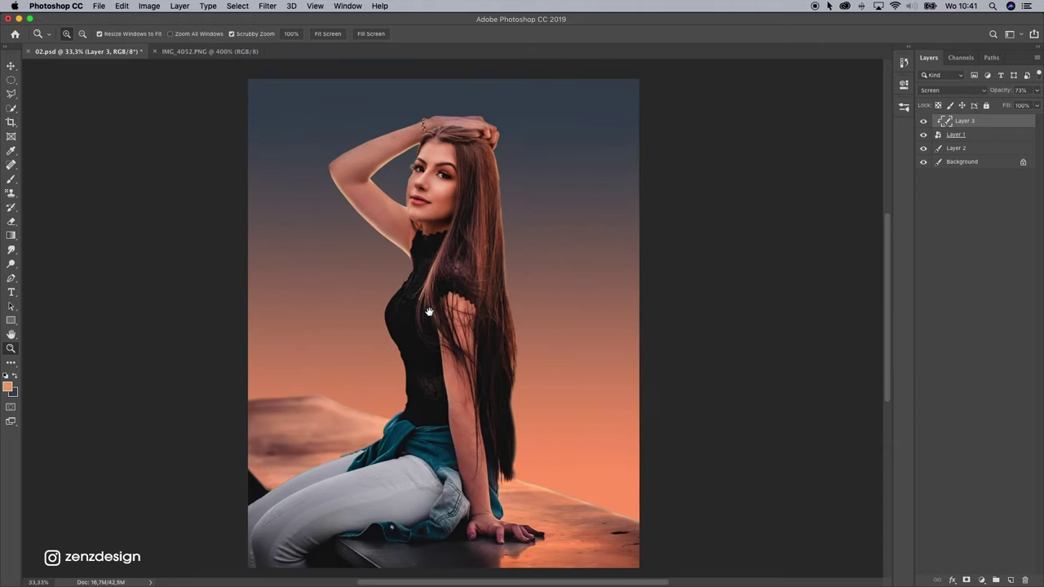
key("b")
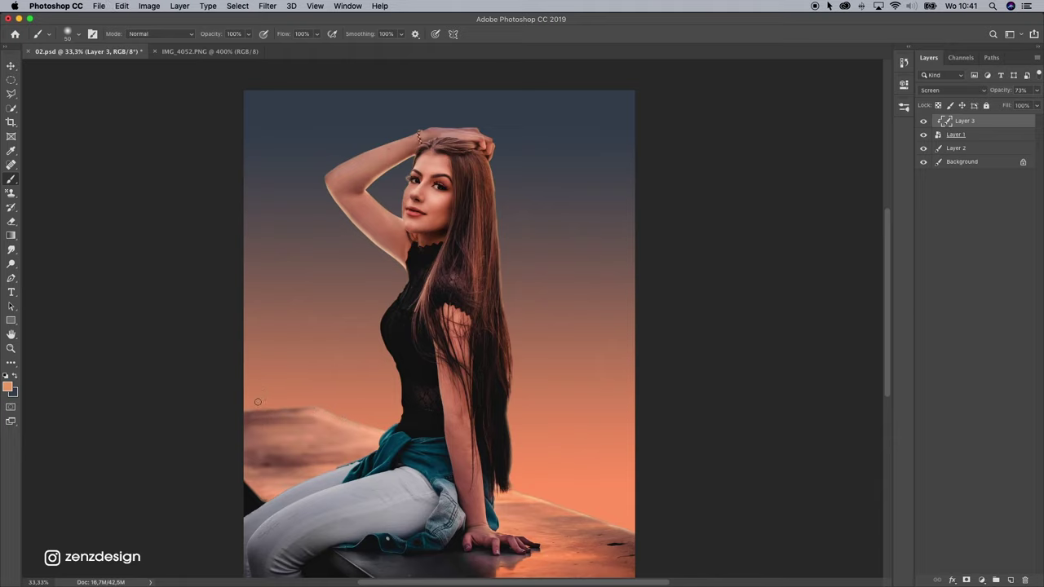
mouse_move(231, 407)
left_mouse_down()
mouse_move(345, 389)
mouse_move(267, 399)
mouse_move(346, 400)
mouse_move(245, 408)
left_mouse_up()
left_click_drag(512, 493, 681, 549)
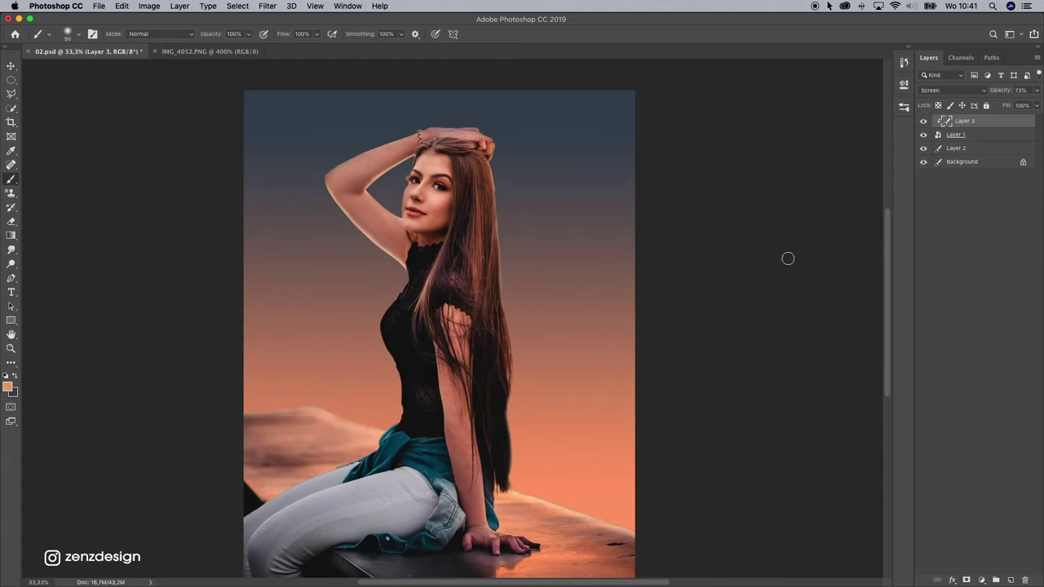
mouse_move(517, 487)
left_mouse_down()
mouse_move(523, 367)
mouse_move(517, 470)
left_mouse_up()
Add a new layer above the rim light layer and pick a lighter orange as the foreground colour.
left_click(1011, 580)
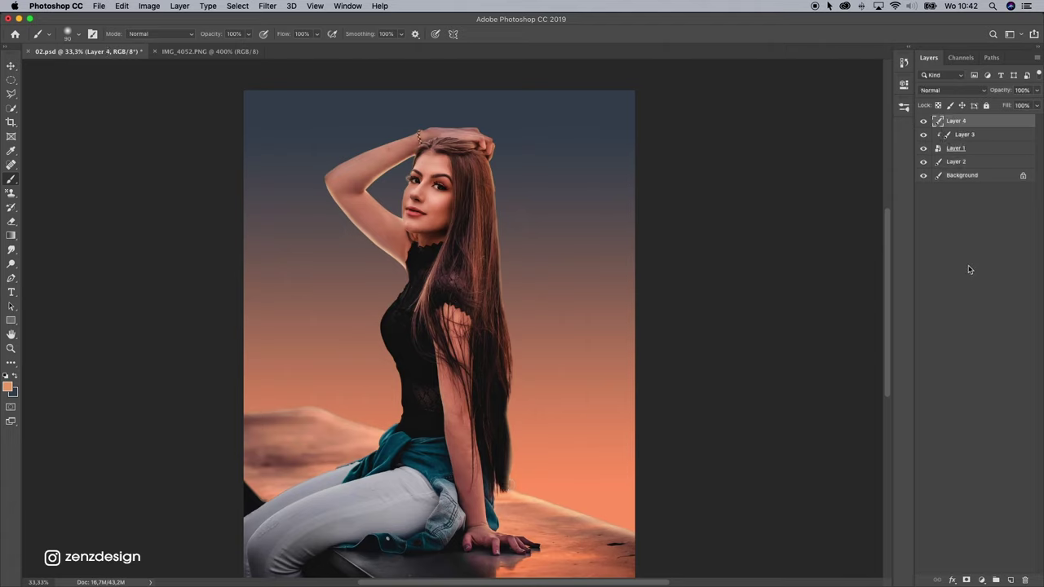
left_click(7, 387)
left_click_drag(733, 84, 729, 64)
left_click(911, 69)
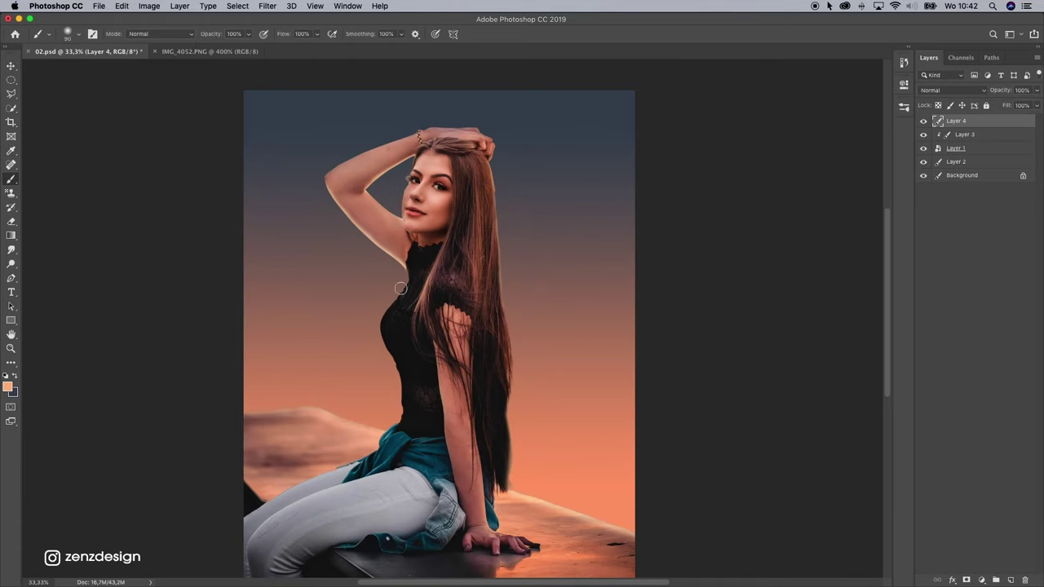
Dab one large soft orange glow over the woman's upper body with an 800 px brush.
key("bracketright")
key("bracketright")
key("bracketright")
key("bracketright")
key("bracketright")
key("bracketright")
key("bracketright")
key("bracketright")
key("bracketright")
key("bracketright")
key("bracketright")
key("bracketright")
left_click(452, 309)
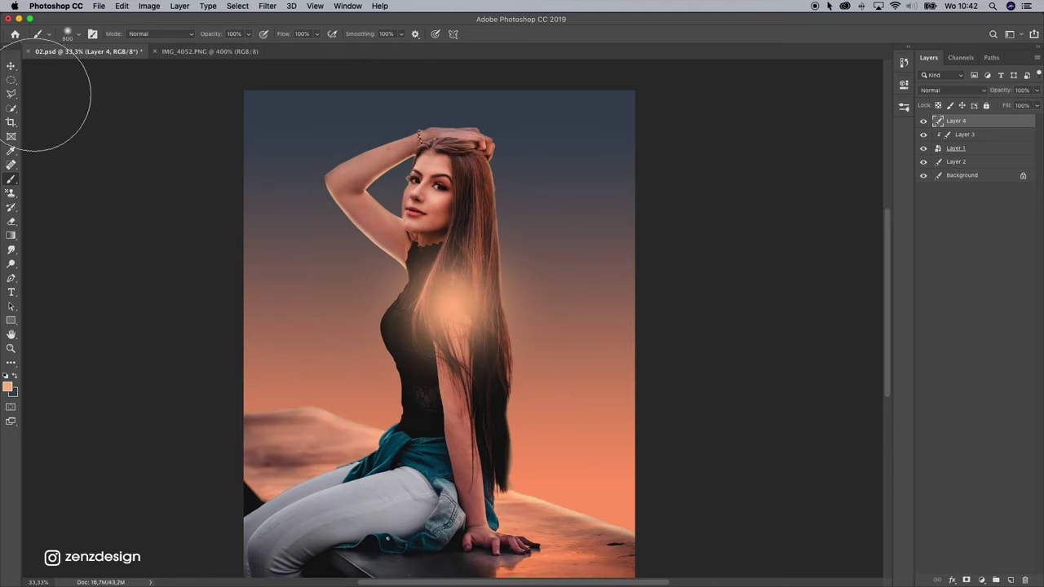
Set the glow layer's blend mode to Screen and move the glow beside the hair tips, above the sloping rock.
left_click(12, 65)
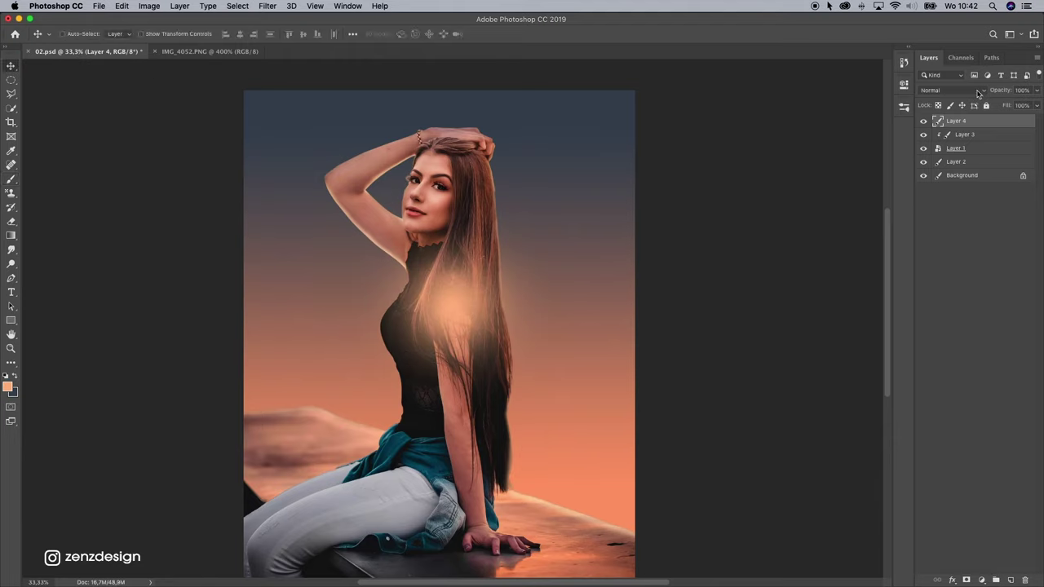
left_click(947, 95)
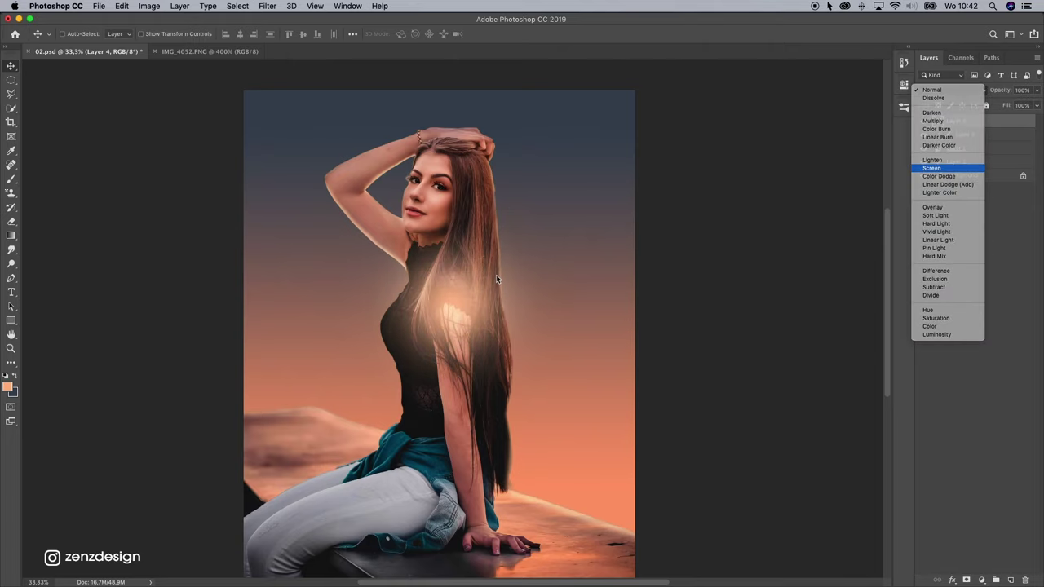
left_click(939, 165)
left_click_drag(484, 338, 538, 416)
Stretch the glow beside the hair vertically to about 218% and rotate it about -3.7° to follow the hair's edge.
left_click(11, 348)
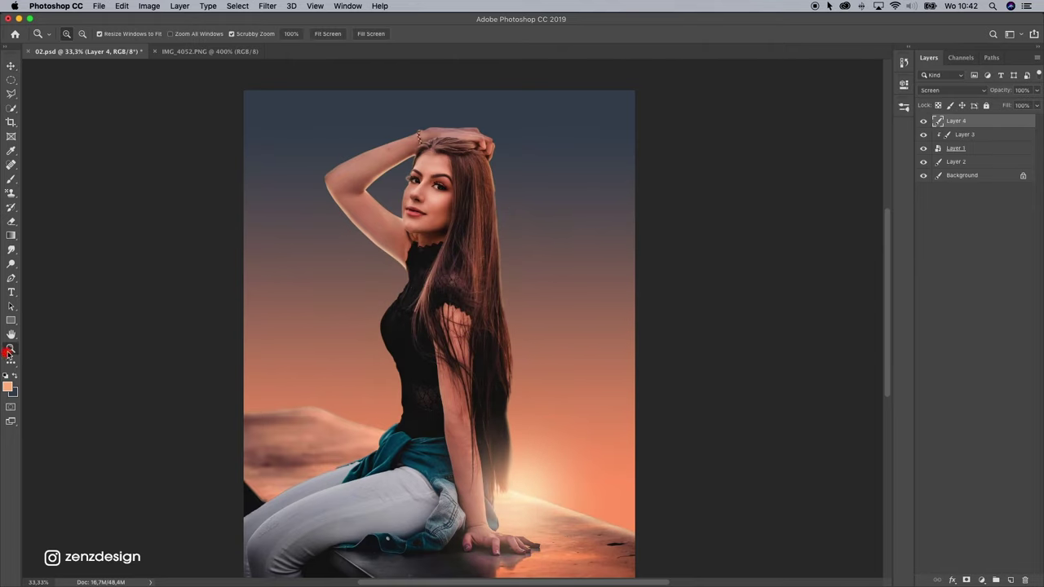
left_click(475, 381, "alt")
key("ctrl+t")
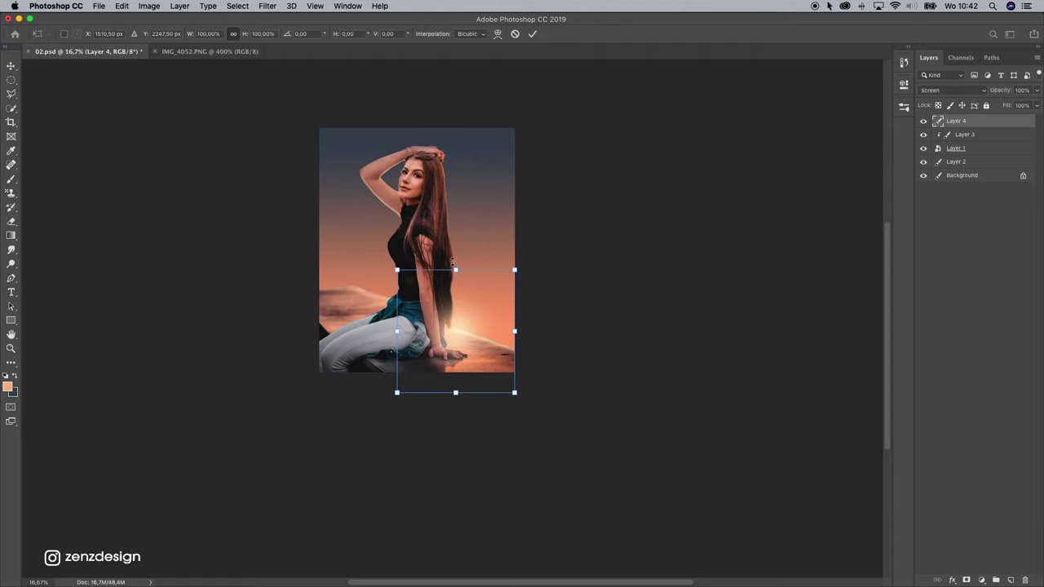
left_click_drag(455, 273, 450, 208)
left_click_drag(458, 283, 489, 283)
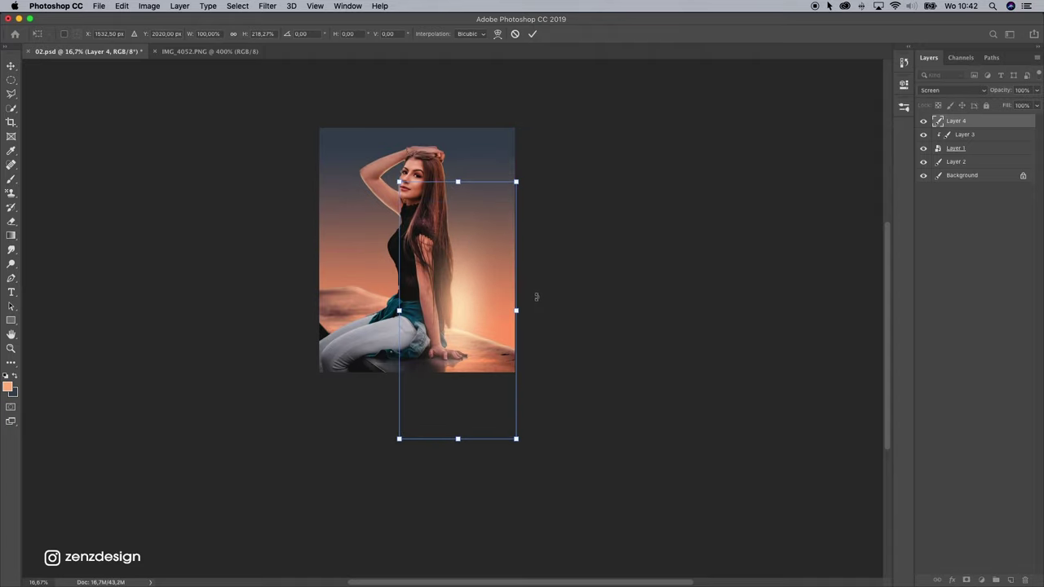
left_click_drag(537, 297, 513, 303)
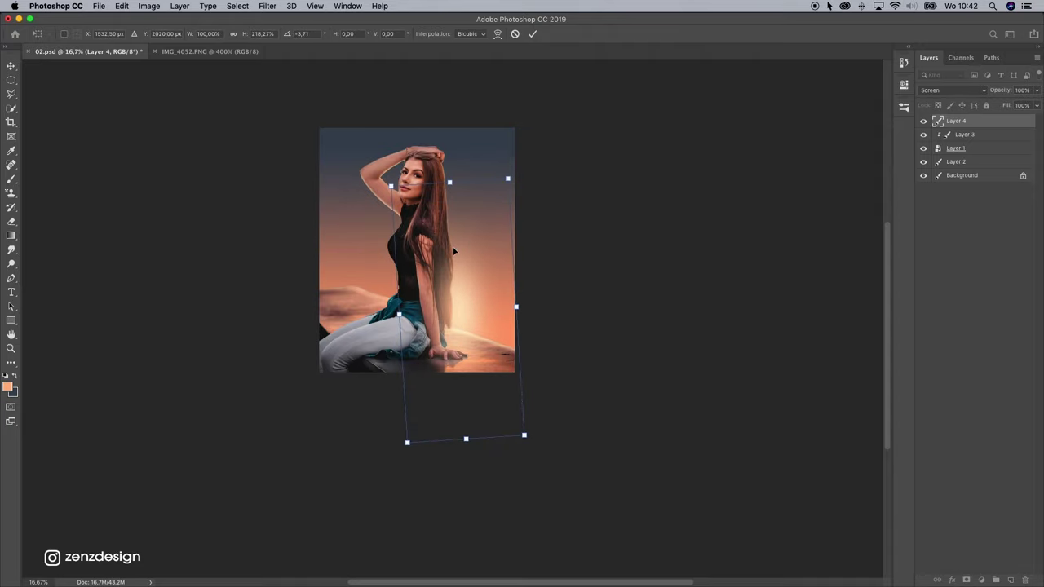
key("Return")
Add another new layer and dab a second 800 px orange glow at the woman's waist.
key("super+plus")
left_click(11, 179)
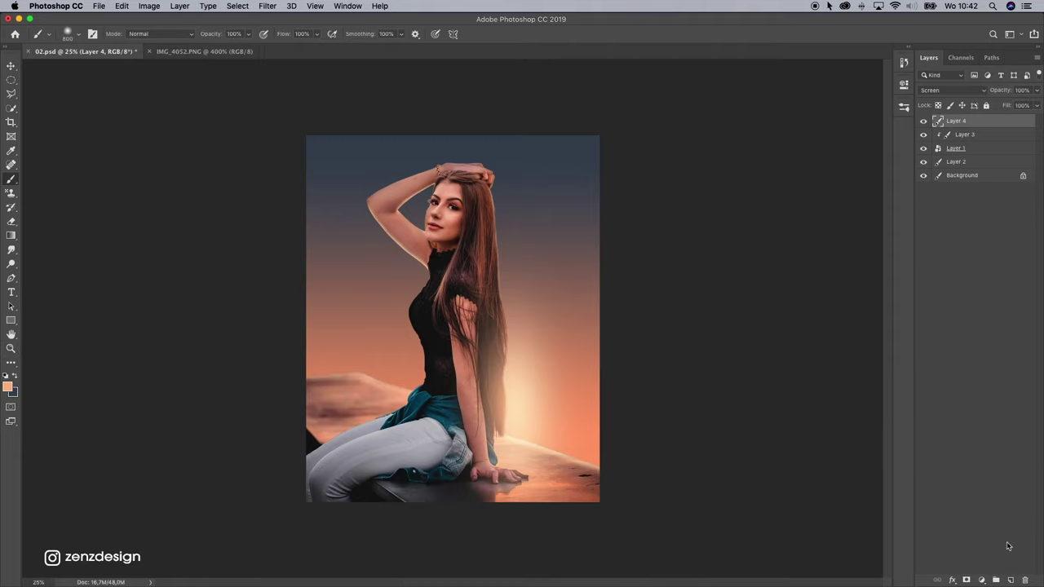
left_click(1010, 580)
left_click(431, 373)
Set the second glow's blend mode to Screen and move it beside the waist, over the blurred rock.
left_click(11, 66)
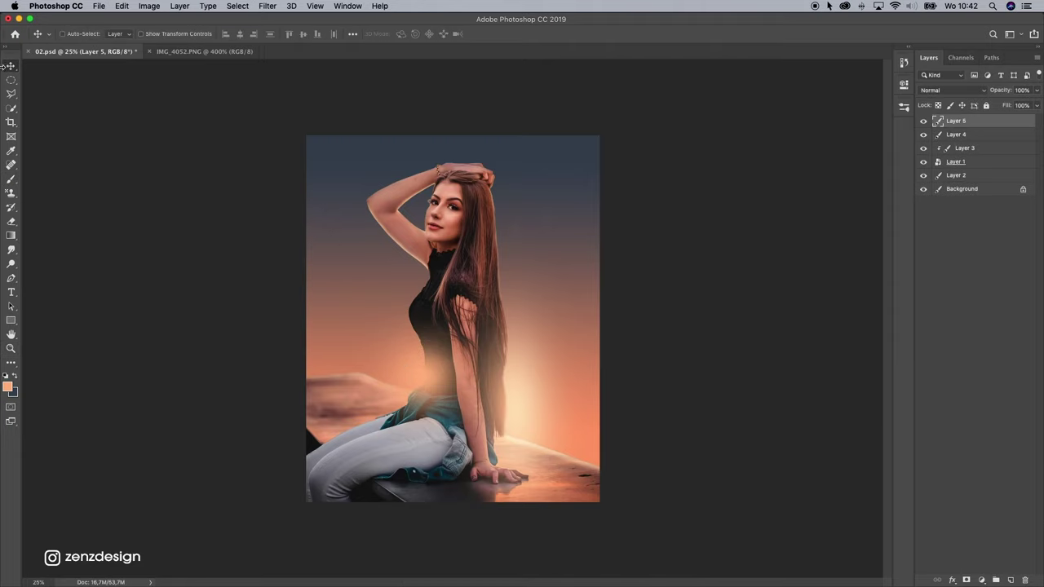
left_click(942, 90)
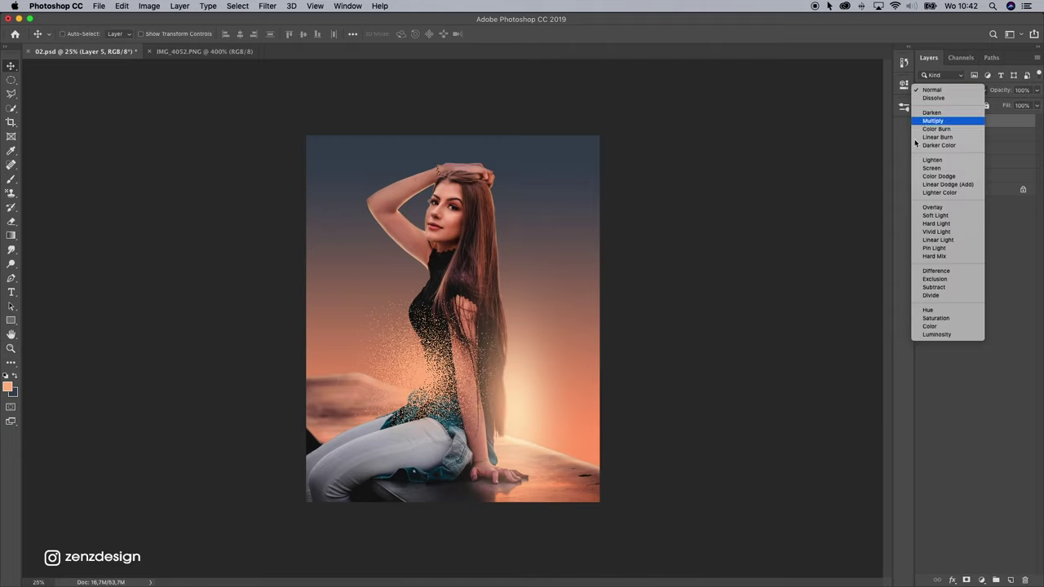
left_click(951, 169)
left_click_drag(454, 348, 429, 364)
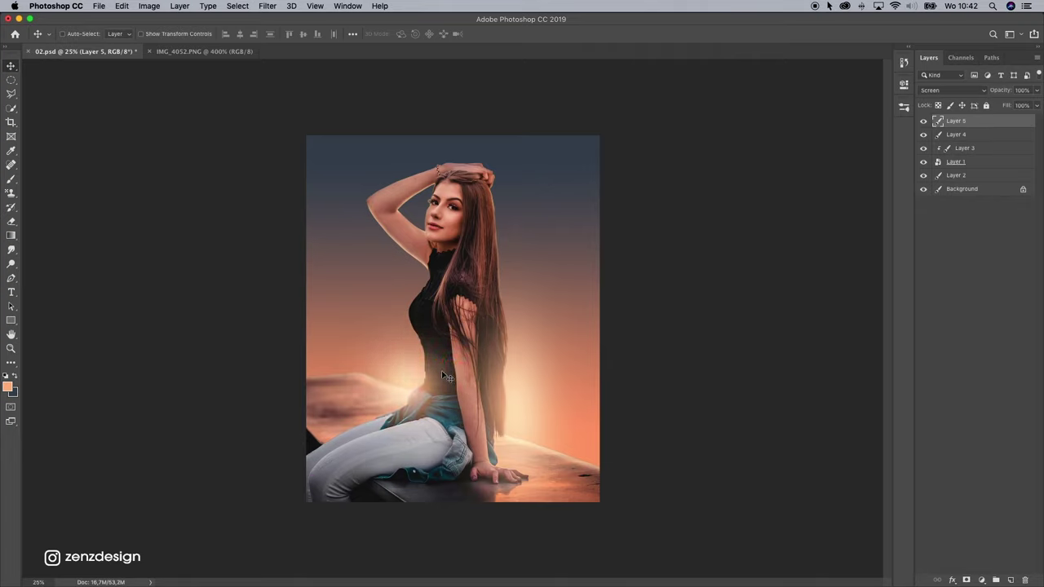
Transform the waist glow to about 77% width and 104% height, rotated about 10.75°.
key("super+t")
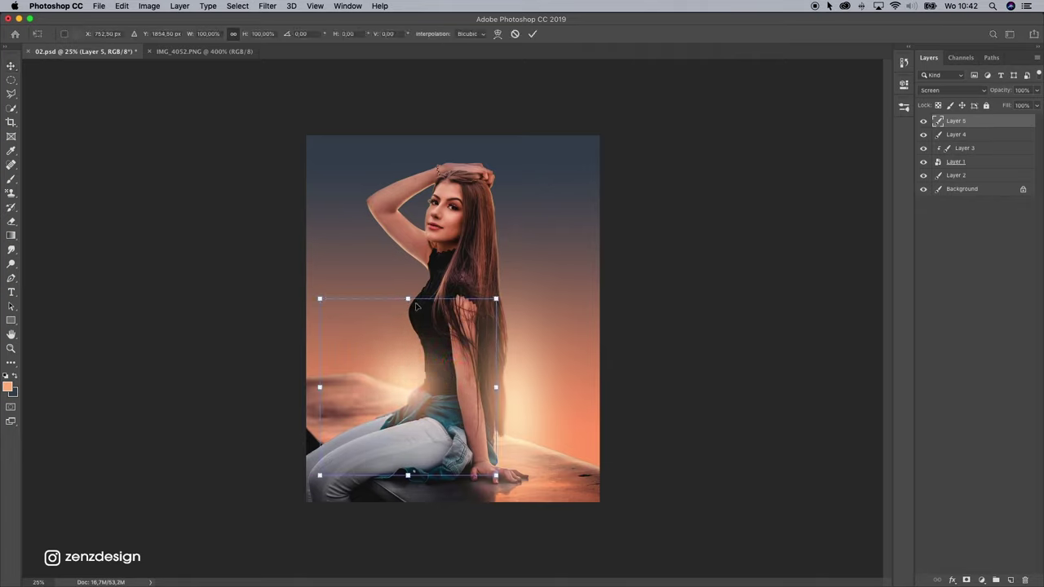
left_click_drag(416, 306, 412, 235)
left_click_drag(423, 310, 420, 341)
mouse_move(494, 386)
left_mouse_down()
mouse_move(453, 387)
mouse_move(461, 375)
mouse_move(503, 377)
left_mouse_up()
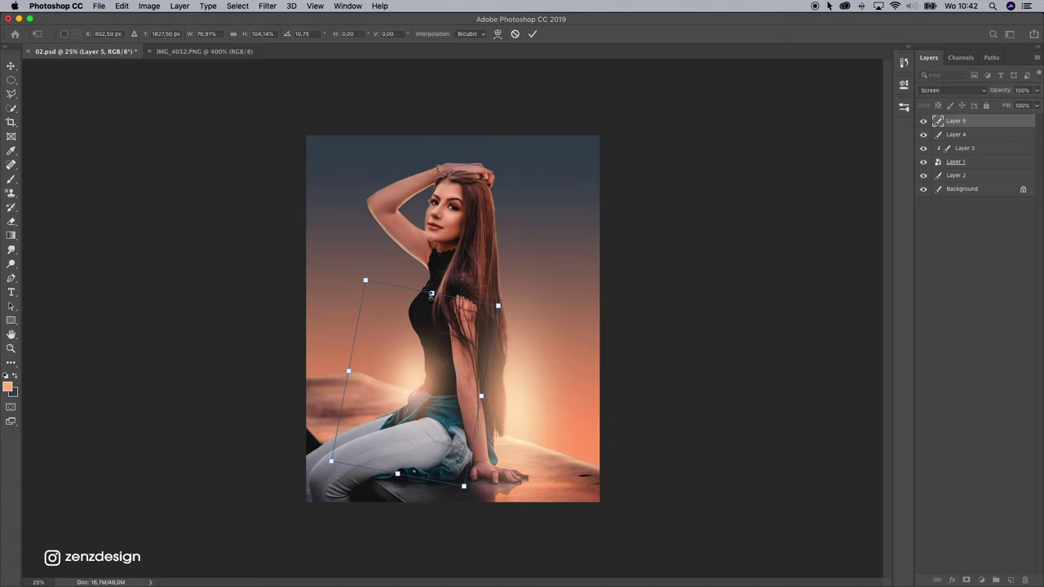
Widen the waist glow to about 150%, flatten it to about 69% height, and place it along the blurred rock's ridge.
left_click_drag(431, 295, 421, 320)
left_click_drag(411, 371, 398, 362)
left_click_drag(333, 373, 214, 377)
key("super+z")
left_click_drag(332, 373, 170, 343)
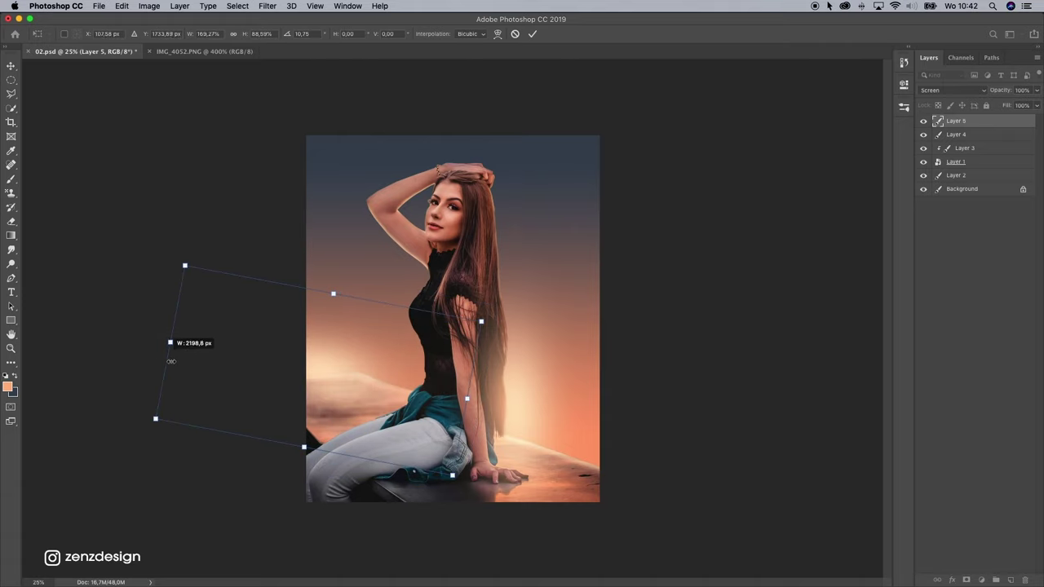
left_click_drag(331, 347, 403, 359)
left_click_drag(545, 336, 524, 347)
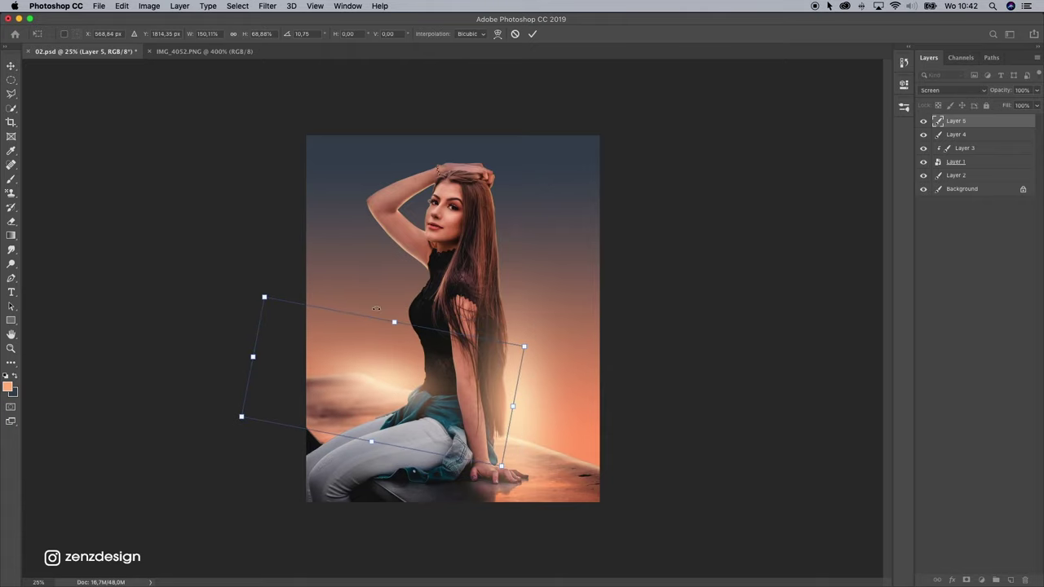
key("Return")
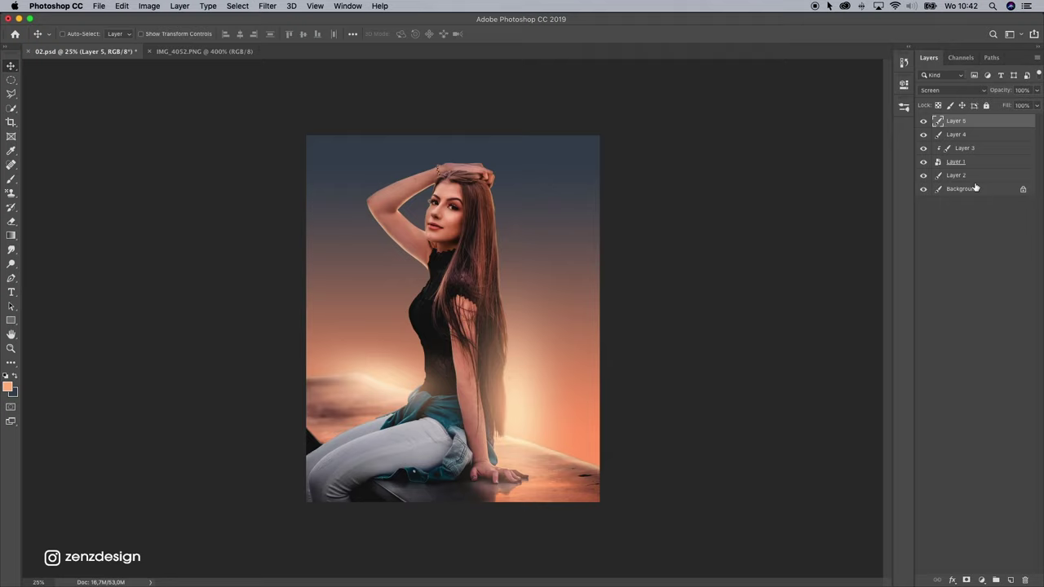
Add a new layer between Layer 2 and the cut-out woman and dab a large soft orange glow on it.
left_click(963, 190)
left_click(926, 175)
left_click(926, 176)
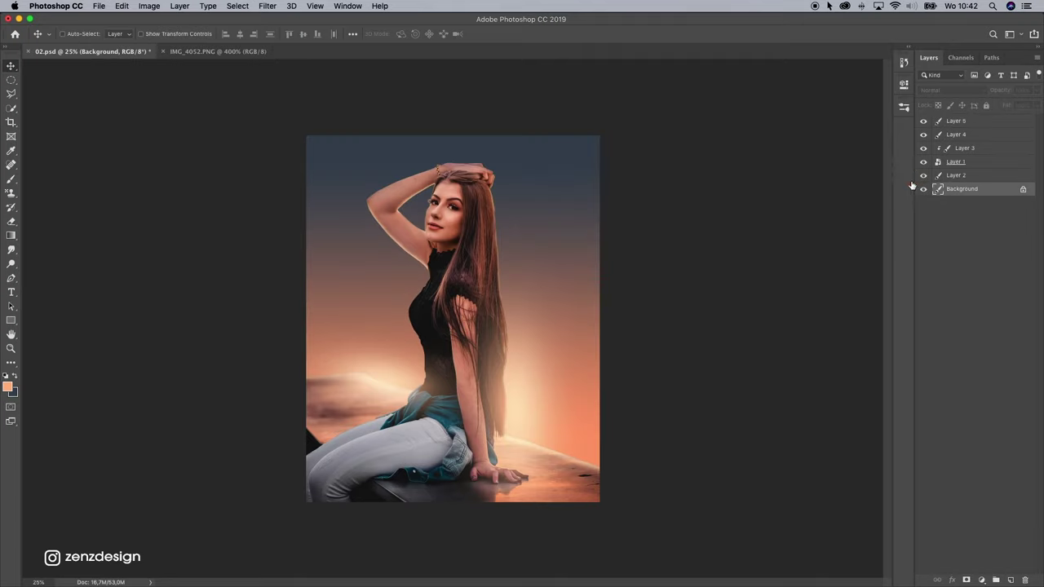
left_click(965, 178)
left_click(1008, 580)
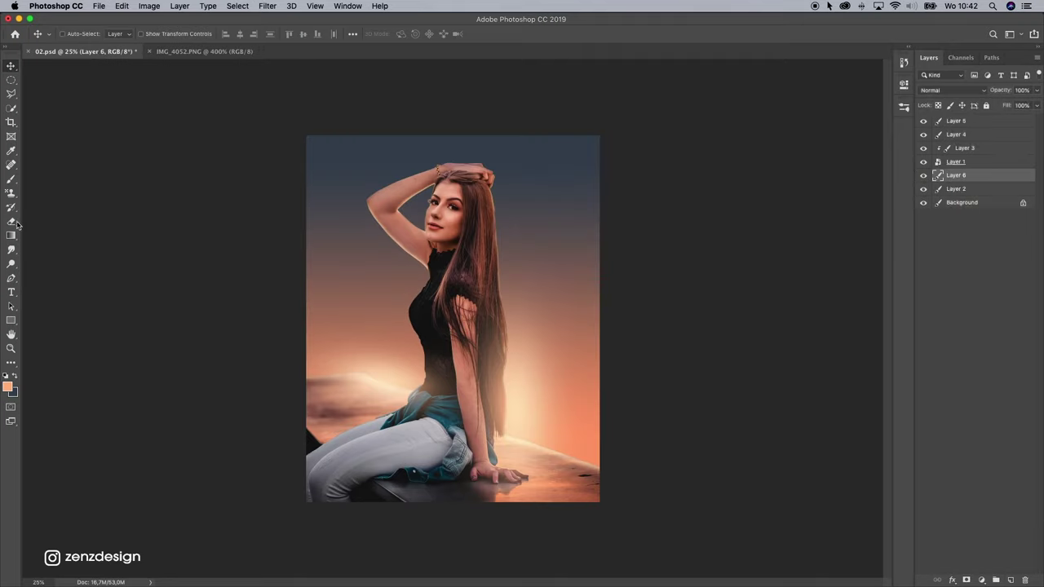
left_click(11, 179)
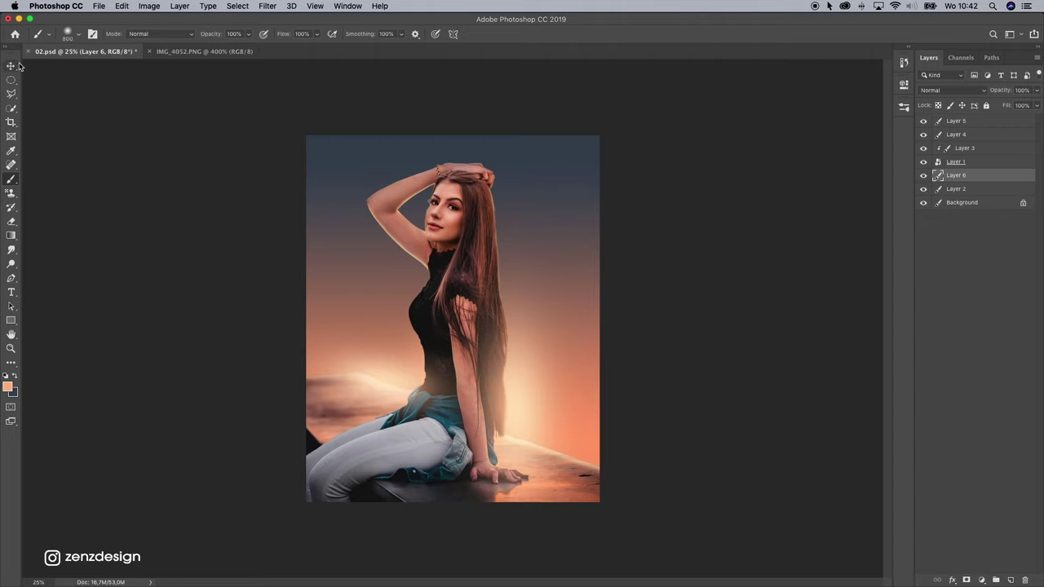
Scale the glow behind the woman to about 204% and move it toward the blurred rock's side.
key("ctrl+t")
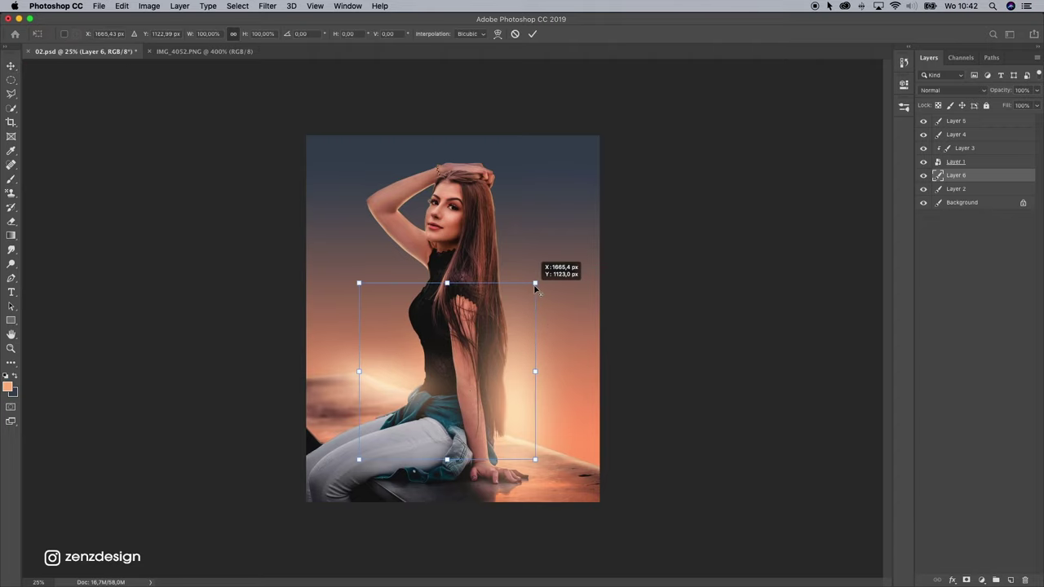
left_click_drag(536, 286, 627, 191)
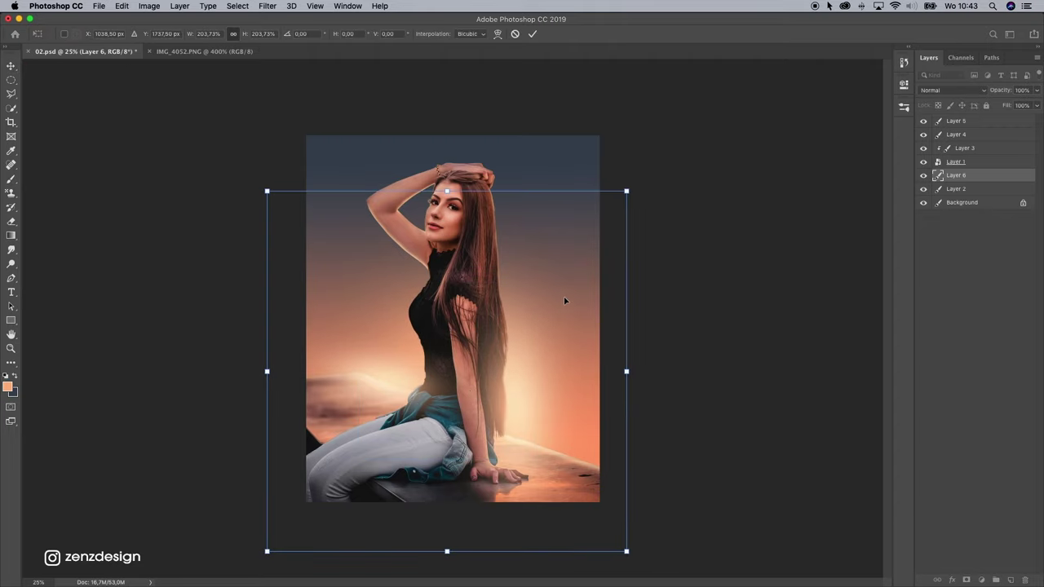
key("Return")
key("v")
left_click_drag(536, 310, 436, 347)
Stretch the glow behind the woman wider and taller so it spreads across the whole sky.
key("super+t")
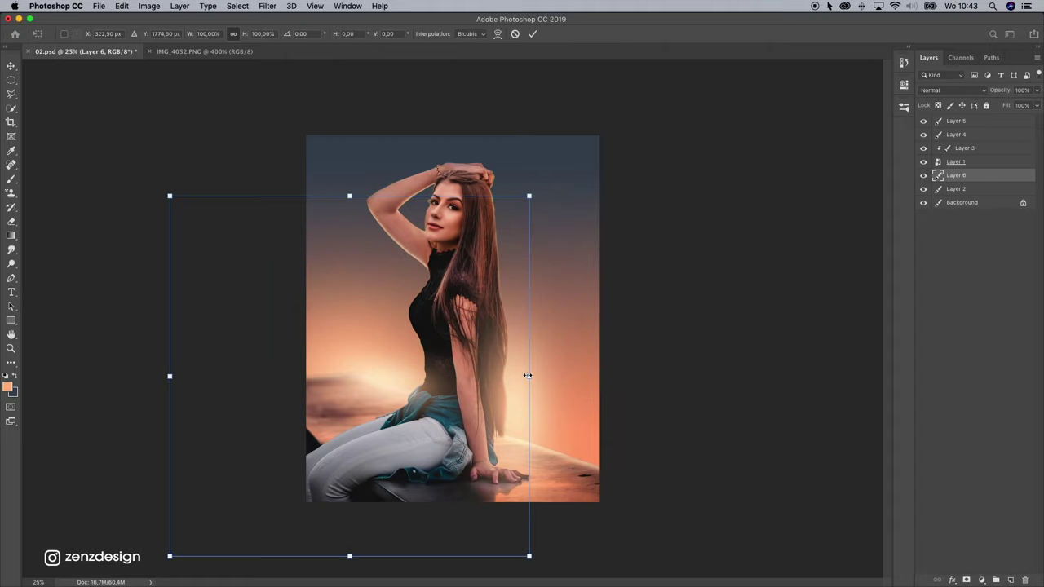
left_click_drag(528, 376, 487, 364)
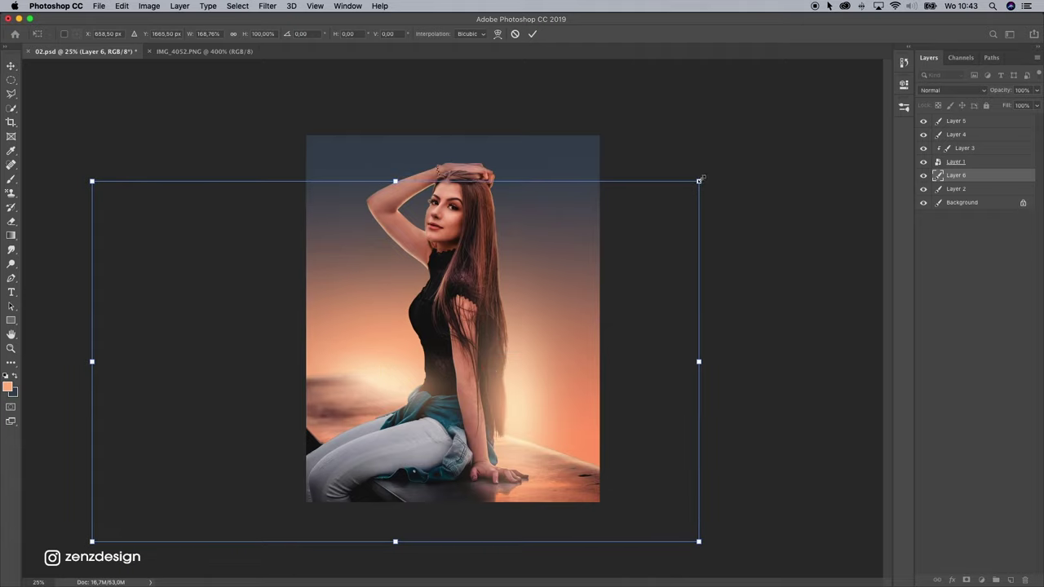
left_click_drag(700, 181, 841, 98)
left_click_drag(520, 308, 544, 353)
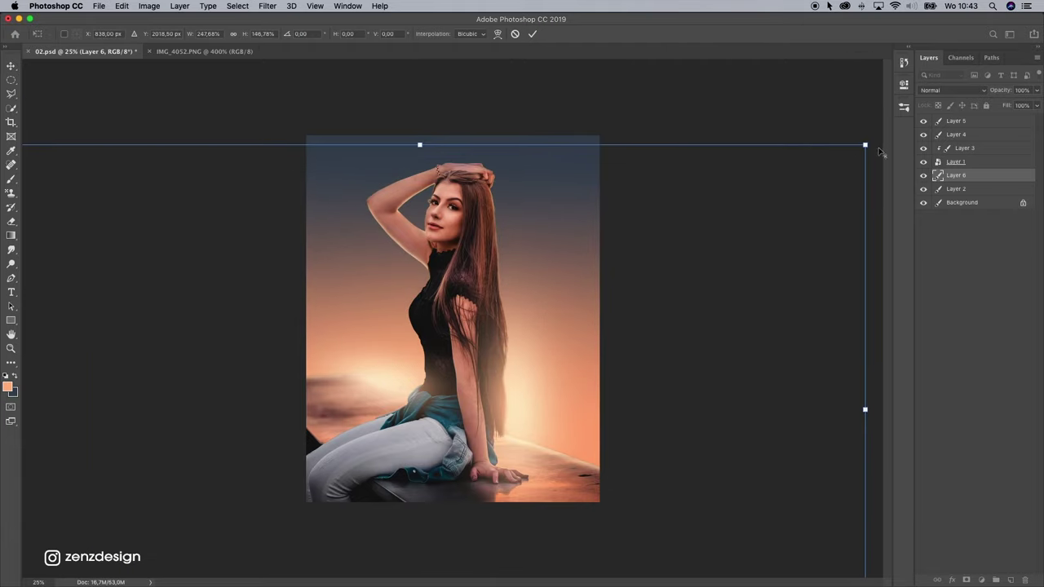
left_click_drag(881, 152, 797, 186)
Set the background glow layer's blend mode to Screen and toggle its visibility to compare the effect.
left_click(958, 88)
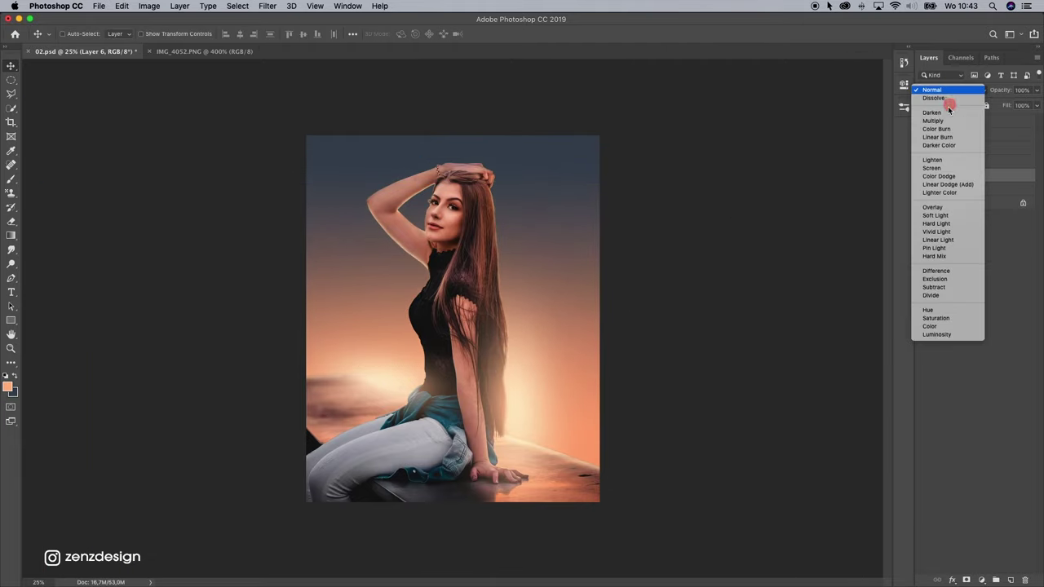
left_click(940, 170)
left_click(925, 176)
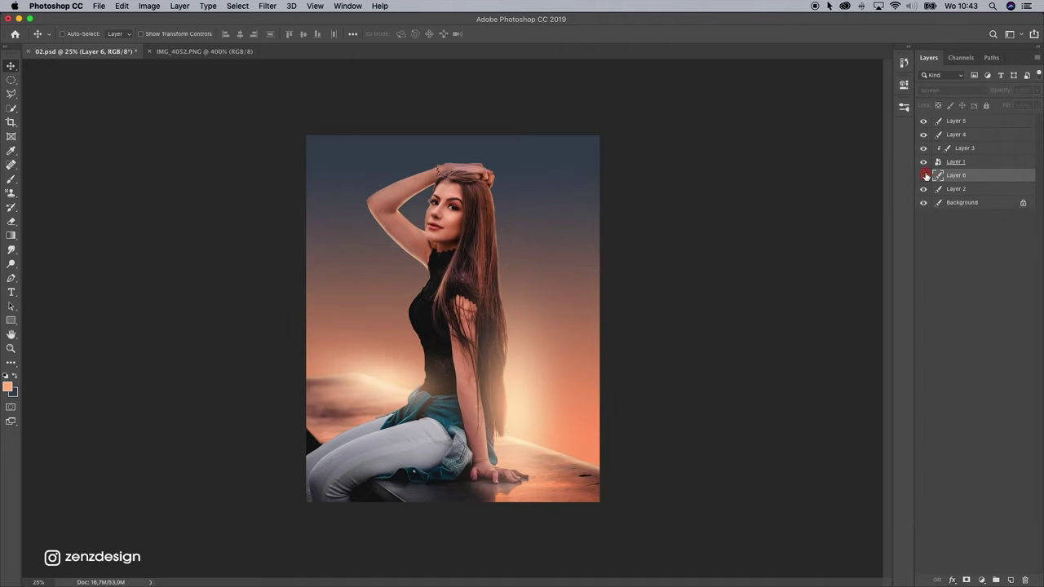
left_click(924, 176)
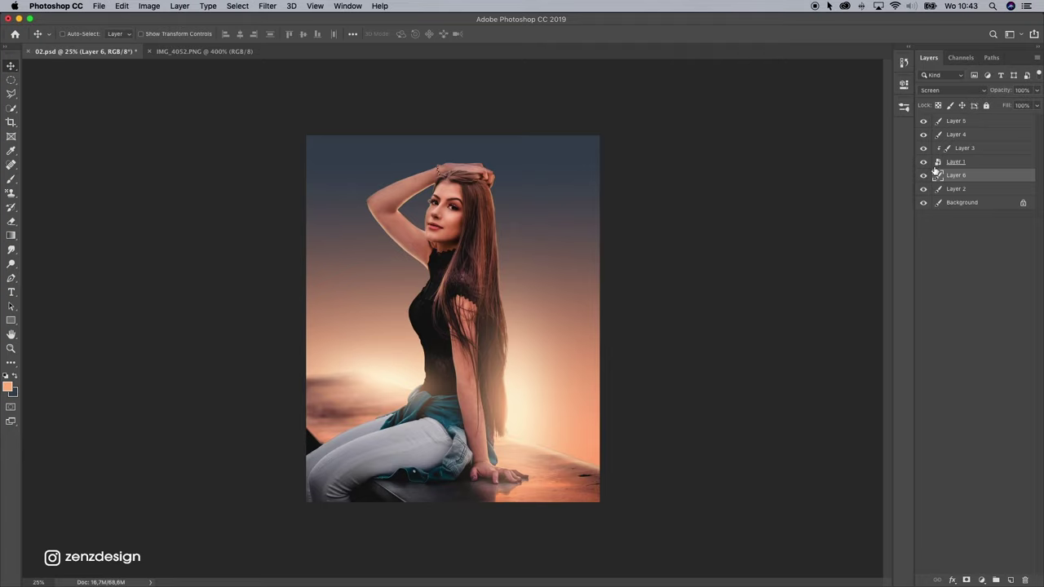
Rotate the Layer 5 glow about 72°, narrow it to about 56% width and place it over the woman's waist.
left_click(970, 122)
left_click_drag(450, 351, 464, 382)
key("super+t")
left_click_drag(520, 363, 455, 441)
left_click_drag(436, 372, 431, 358)
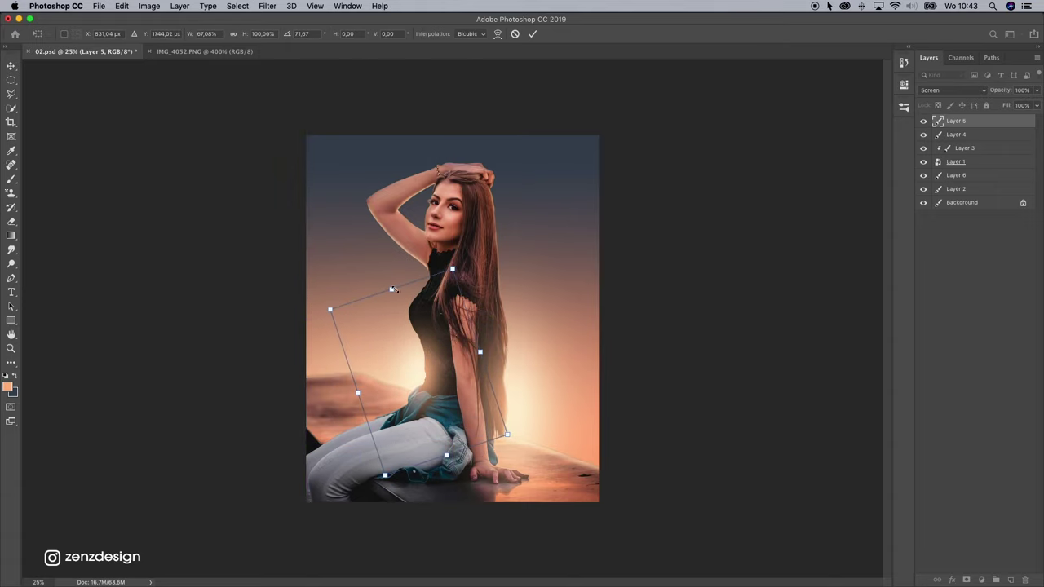
left_click_drag(394, 289, 389, 304)
left_click_drag(424, 370, 419, 375)
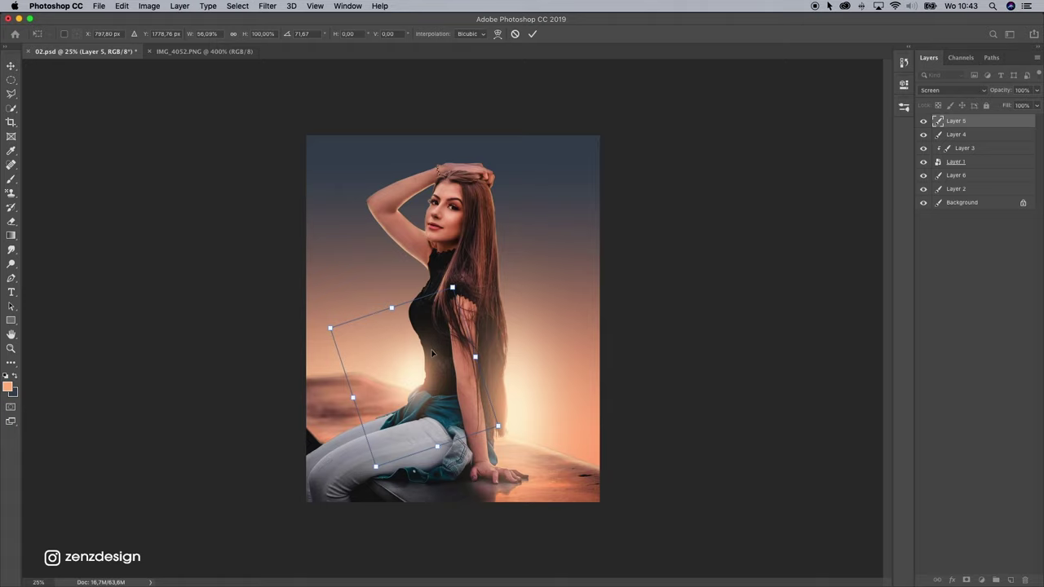
key("Return")
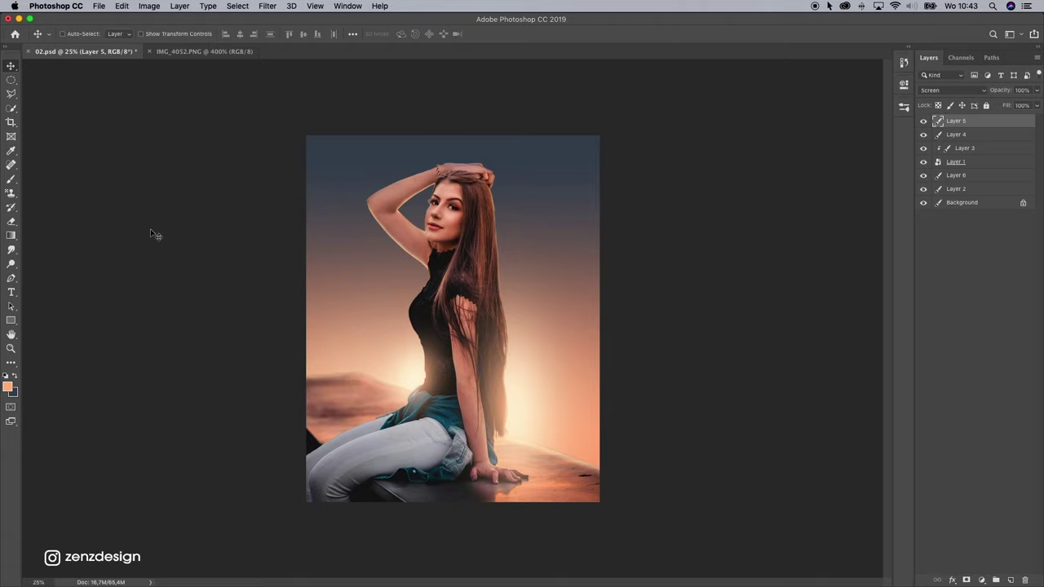
Toggle the visibility of the cut-out woman and the clipped Layer 3 to compare the image with and without them.
key("b")
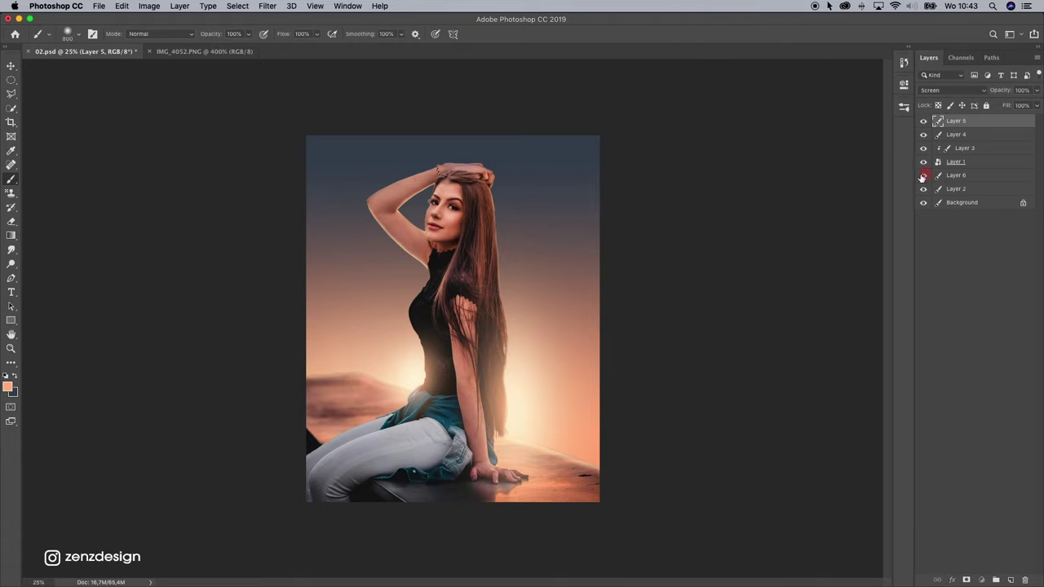
left_click(938, 162)
left_click(923, 162)
left_click(924, 162)
left_click(923, 148)
left_click(923, 148)
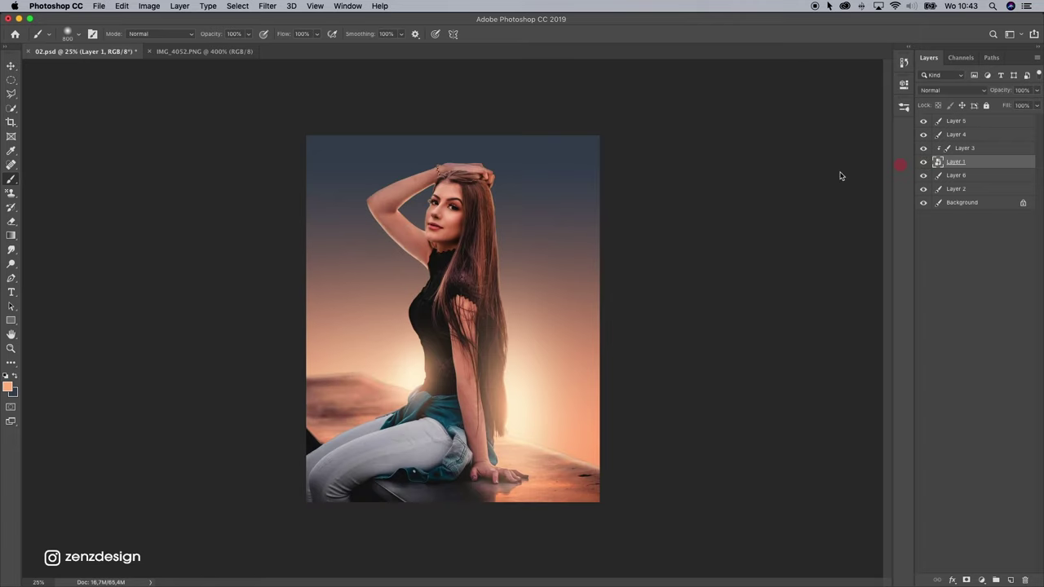
Compare the image with and without the clipped Layer 3 and set that layer's opacity to about 75%.
key("alt+bracketright")
key("z")
left_click(632, 103)
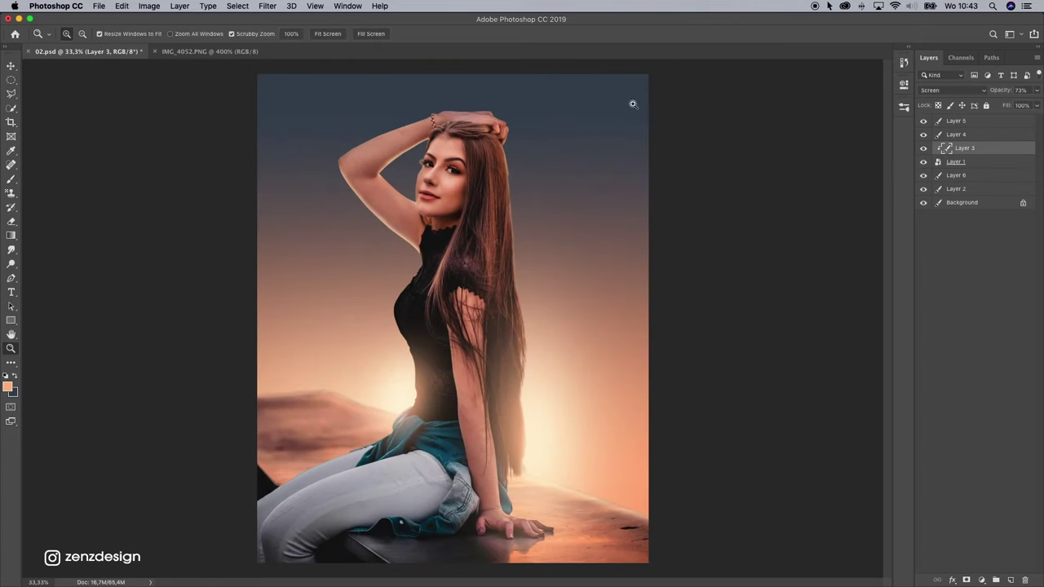
left_click(923, 147)
left_click(923, 148)
left_click_drag(1036, 91, 1016, 108)
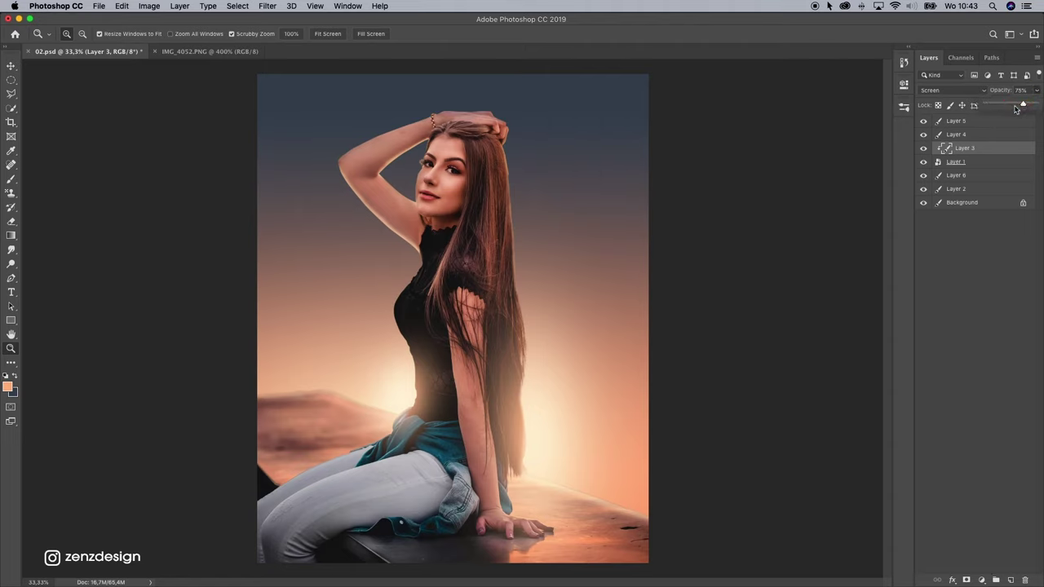
Add a new layer above Layer 3, clip it to the woman and set the foreground colour to orange ff9f62.
left_click(1009, 580)
left_click(8, 386)
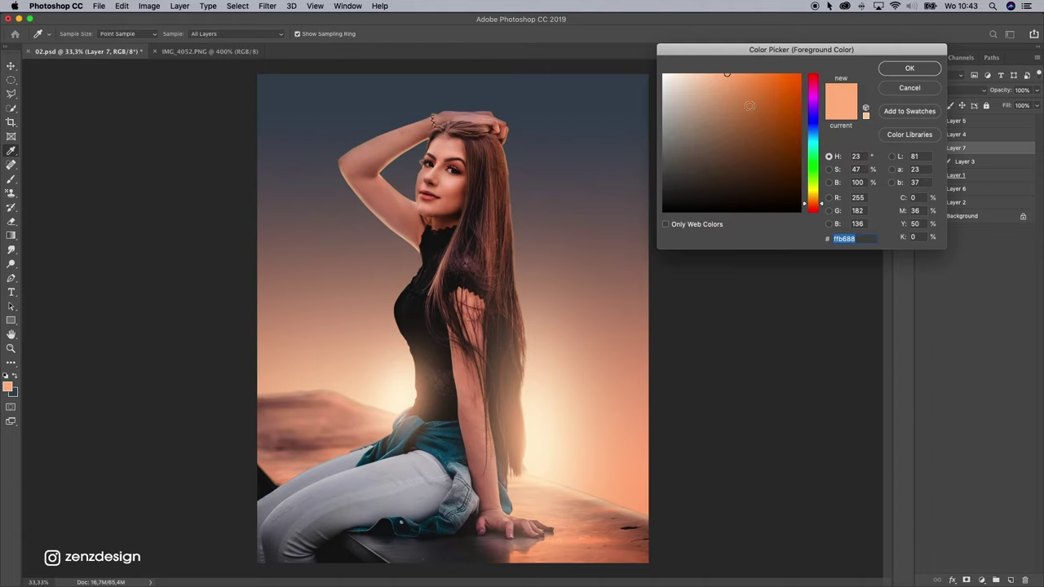
mouse_move(737, 84)
left_mouse_down()
mouse_move(737, 69)
mouse_move(748, 68)
left_mouse_up()
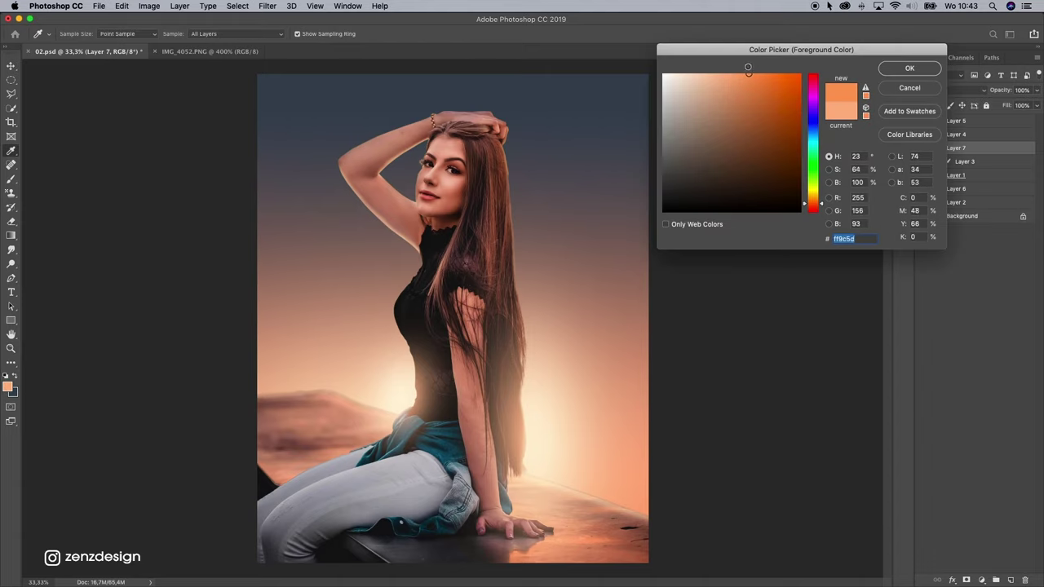
left_click(921, 70)
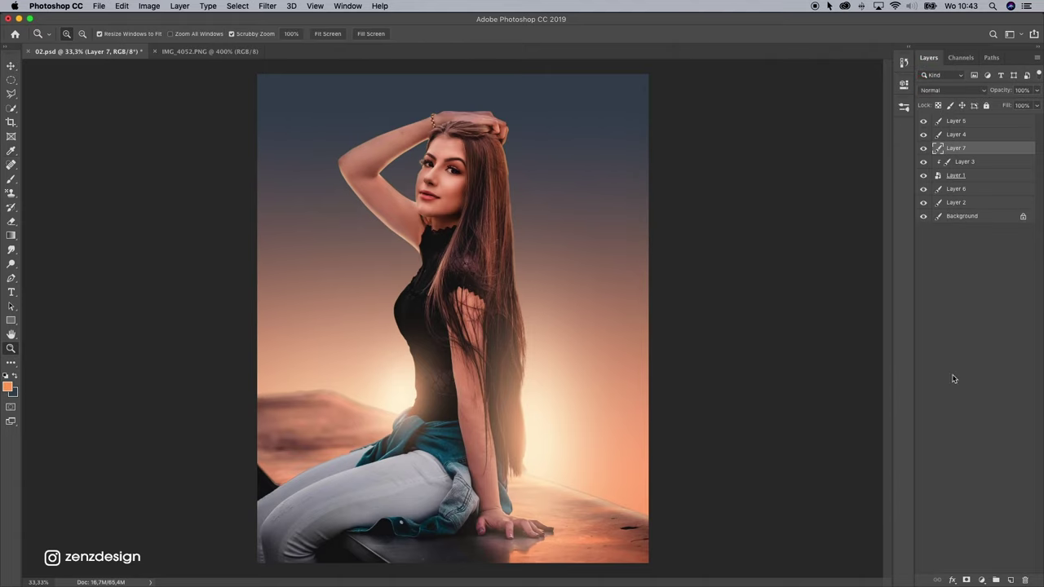
right_click(975, 149)
left_click(894, 319)
Reduce the soft brush to 125 px and set the clipped Layer 7's blend mode to Screen.
key("b")
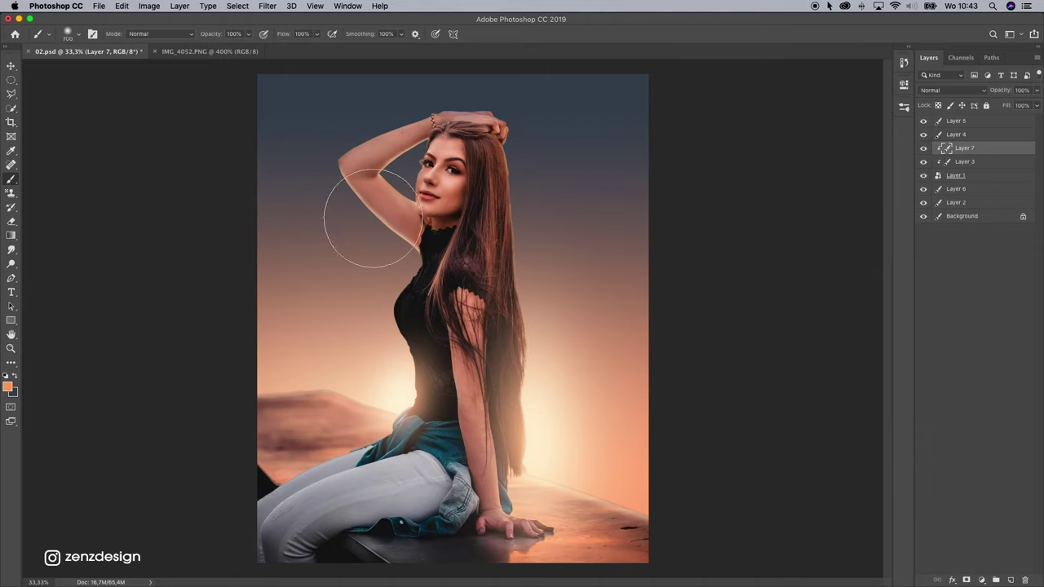
key("bracketleft")
key("bracketleft")
key("bracketleft")
key("bracketleft")
left_click(950, 90)
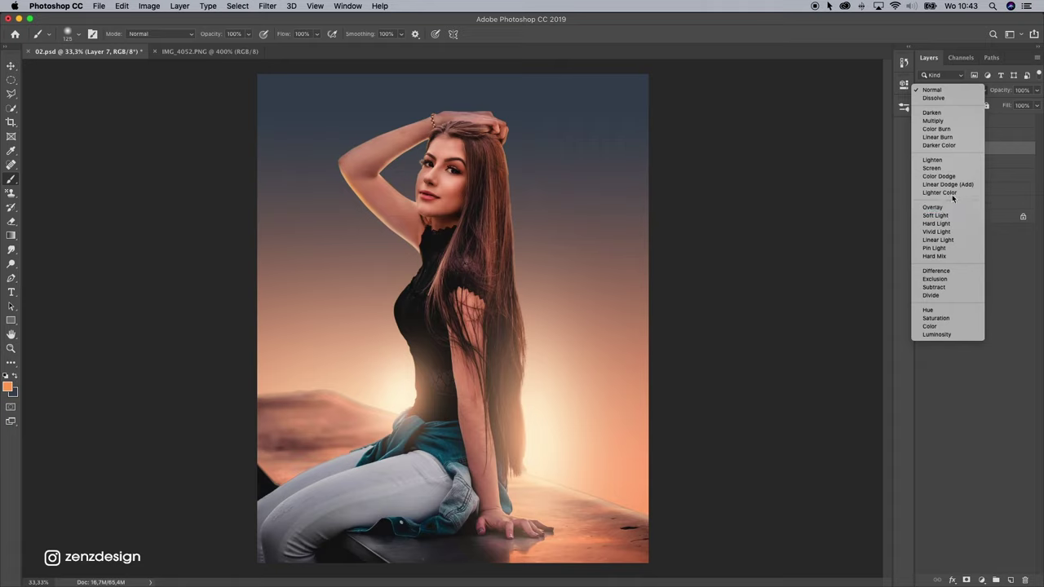
left_click(931, 168)
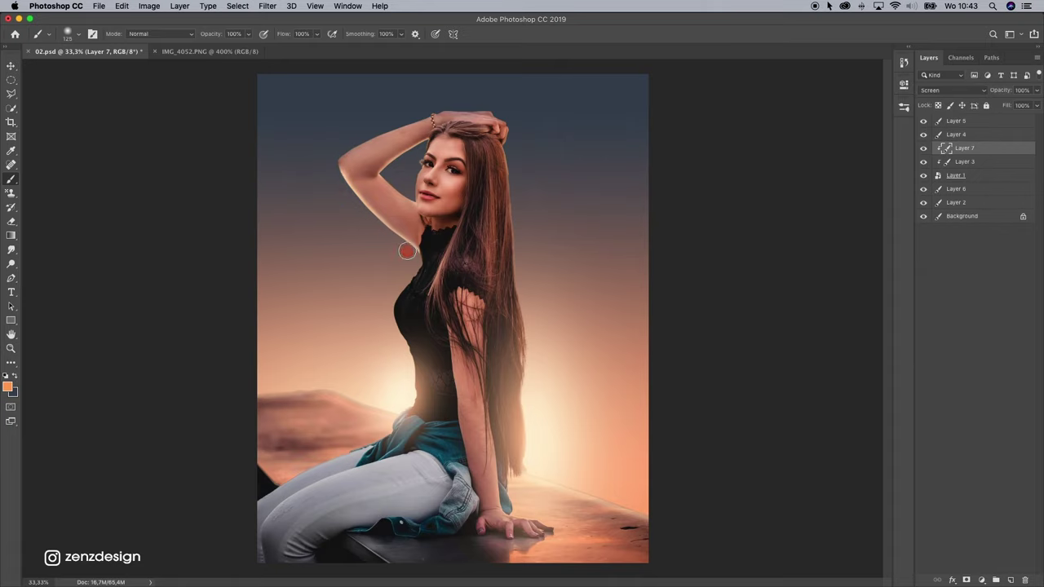
Paint an orange rim light along the underside of the woman's raised arm, undoing and redoing strokes as needed.
left_click_drag(414, 255, 344, 178)
key("super+z")
mouse_move(417, 257)
left_mouse_down()
mouse_move(358, 210)
mouse_move(342, 174)
left_mouse_up()
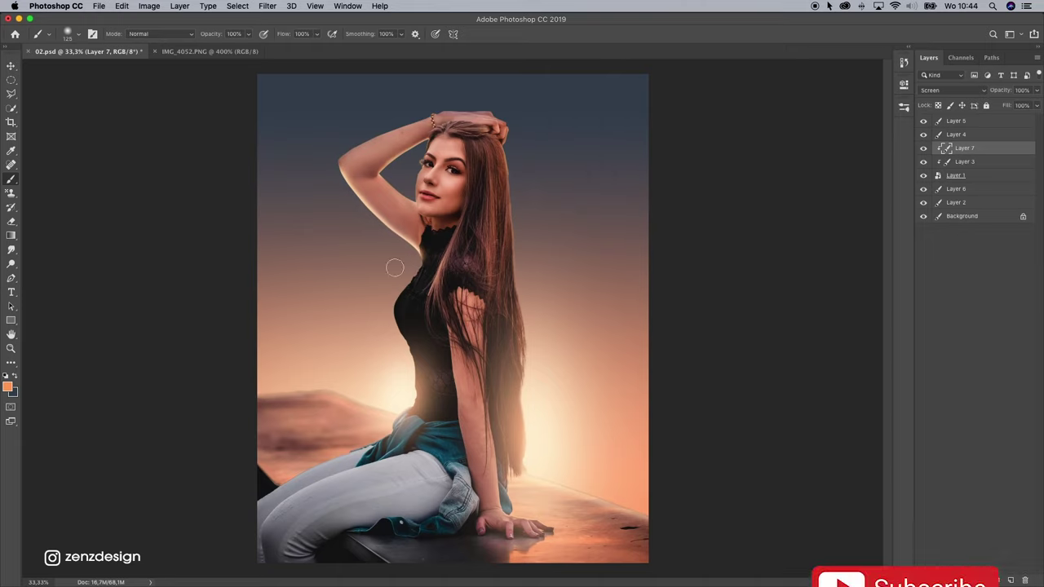
left_click_drag(403, 248, 326, 162)
key("super+z")
left_click_drag(407, 252, 324, 176)
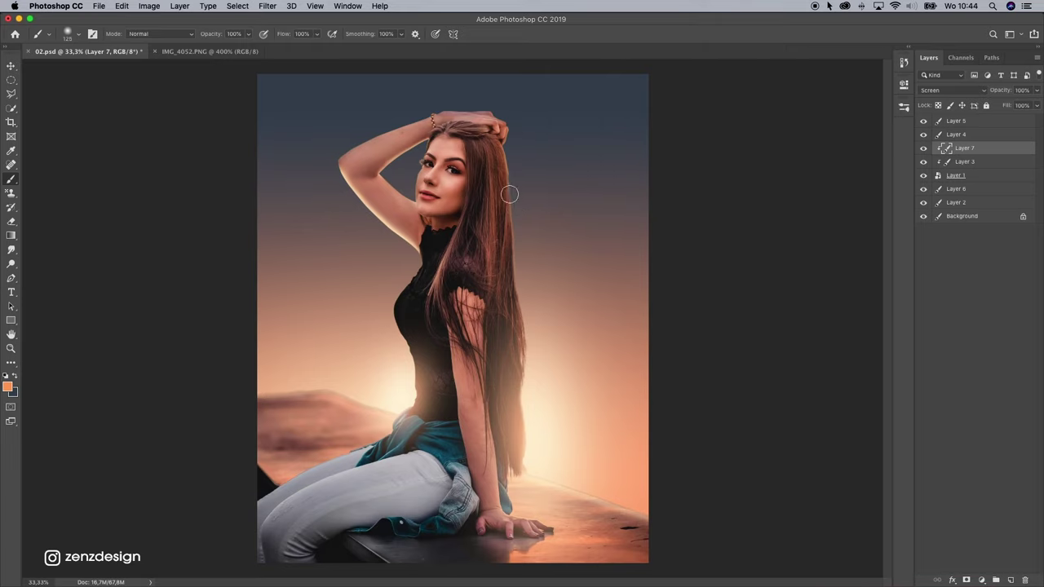
Paint an orange rim light down the upper outer edge of the woman's long hair.
left_click_drag(510, 141, 535, 286)
key("super+z")
mouse_move(516, 155)
left_mouse_down()
mouse_move(526, 278)
mouse_move(540, 300)
left_mouse_up()
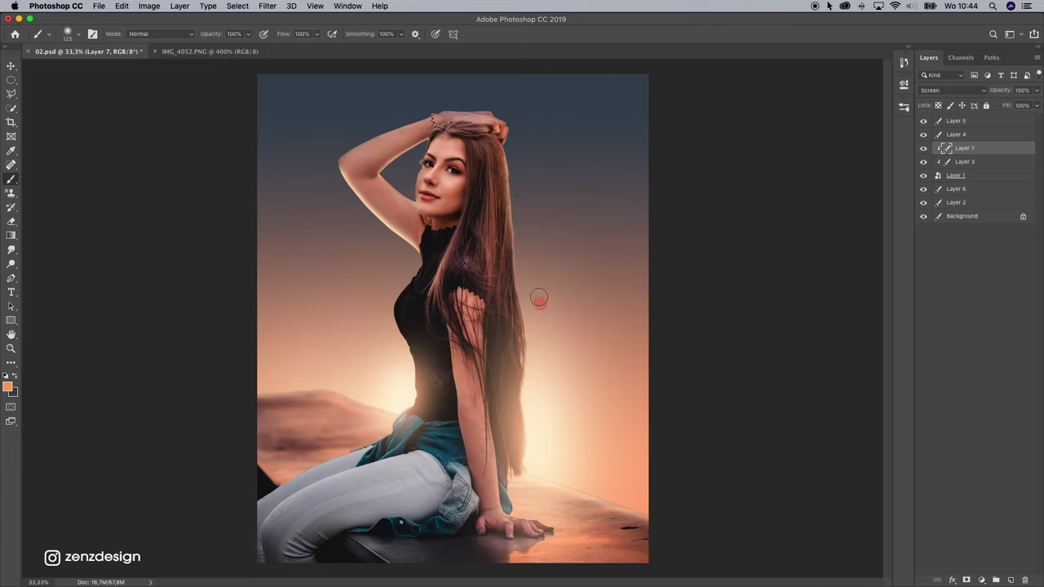
left_click_drag(515, 228, 538, 346)
key("super+z")
left_click_drag(521, 255, 541, 343)
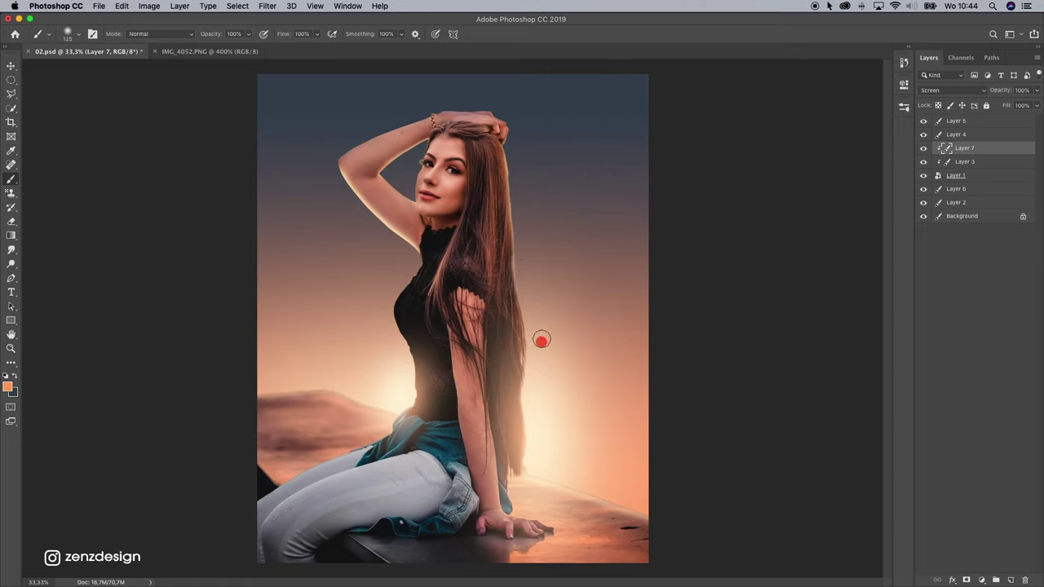
Extend the orange rim light down the lower outer edge of the hair, undoing unsuitable strokes.
mouse_move(526, 295)
left_mouse_down()
mouse_move(509, 181)
mouse_move(532, 189)
mouse_move(520, 191)
mouse_move(521, 239)
mouse_move(516, 170)
mouse_move(538, 331)
left_mouse_up()
key("super+z")
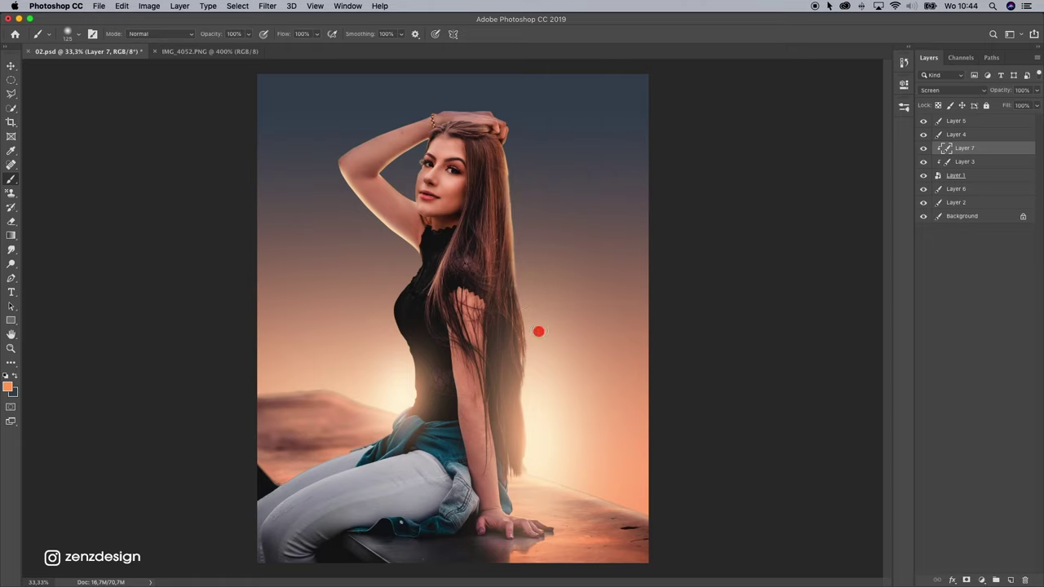
mouse_move(522, 281)
left_mouse_down()
mouse_move(551, 432)
mouse_move(548, 355)
mouse_move(523, 299)
mouse_move(539, 430)
mouse_move(537, 371)
mouse_move(535, 460)
left_mouse_up()
key("super+z")
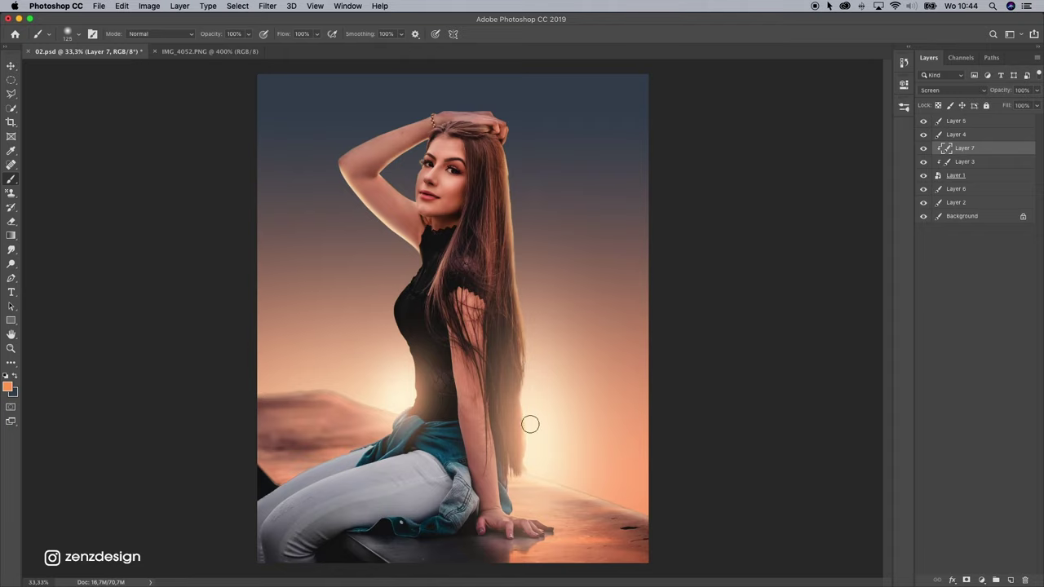
left_click_drag(531, 423, 534, 350)
mouse_move(529, 387)
left_mouse_down()
mouse_move(533, 253)
mouse_move(531, 421)
left_mouse_up()
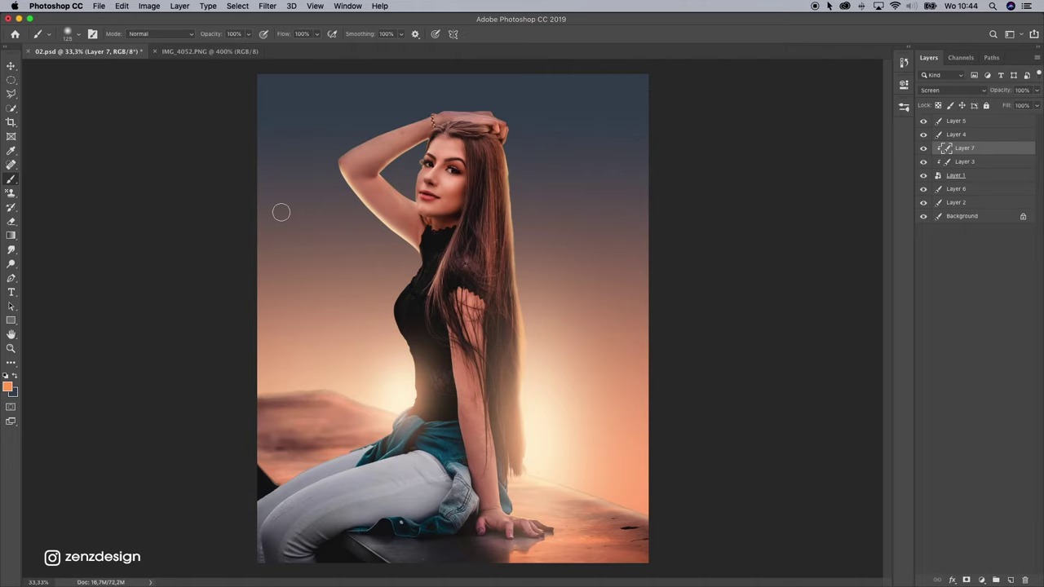
Pick a slightly paler orange foreground colour and rework the rim light along the hair's outer edge.
left_click(8, 386)
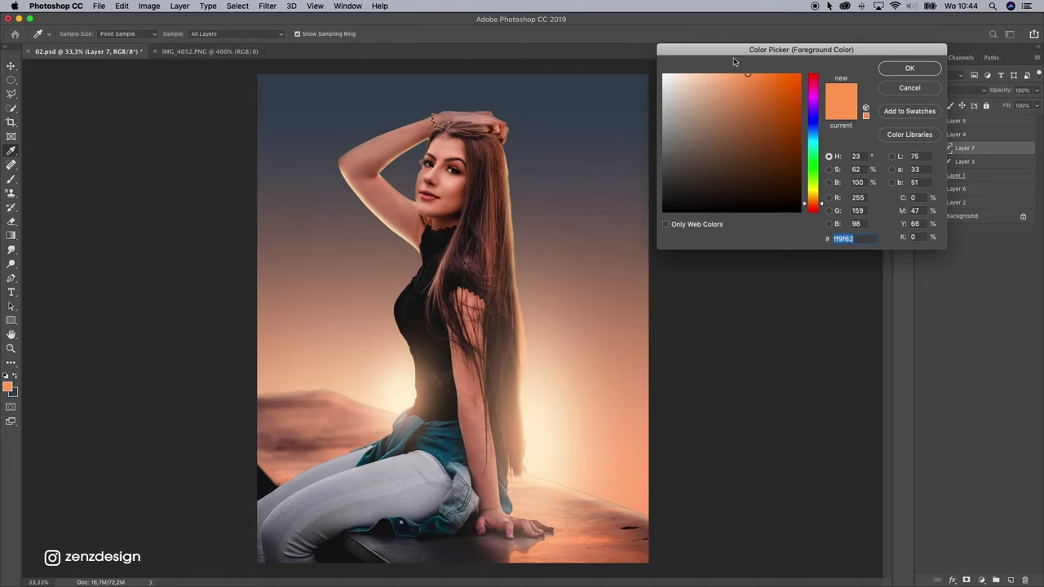
left_click(736, 73)
key("Return")
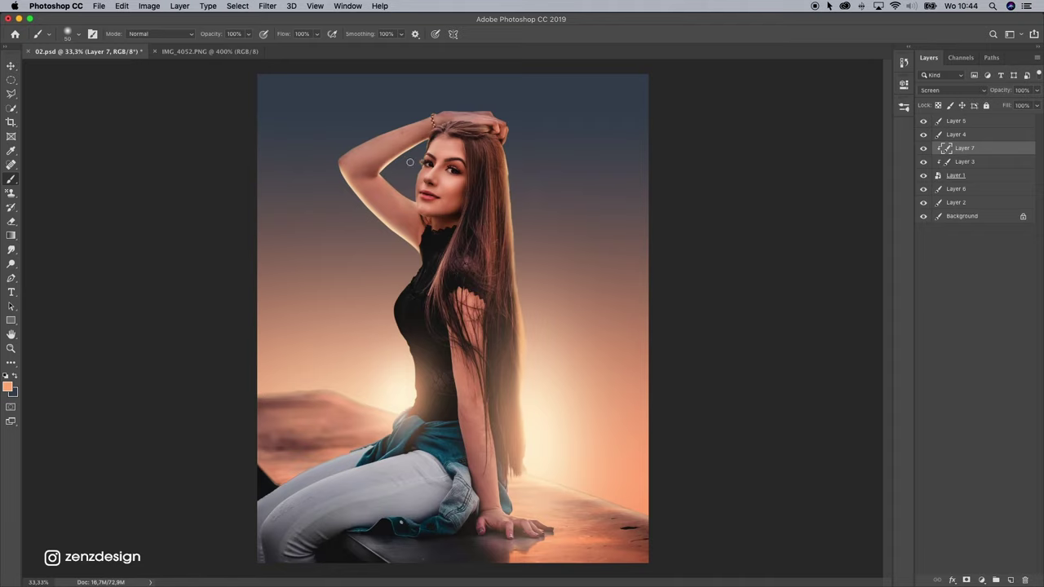
key("super+z")
left_click_drag(517, 181, 519, 289)
left_click_drag(514, 164, 529, 303)
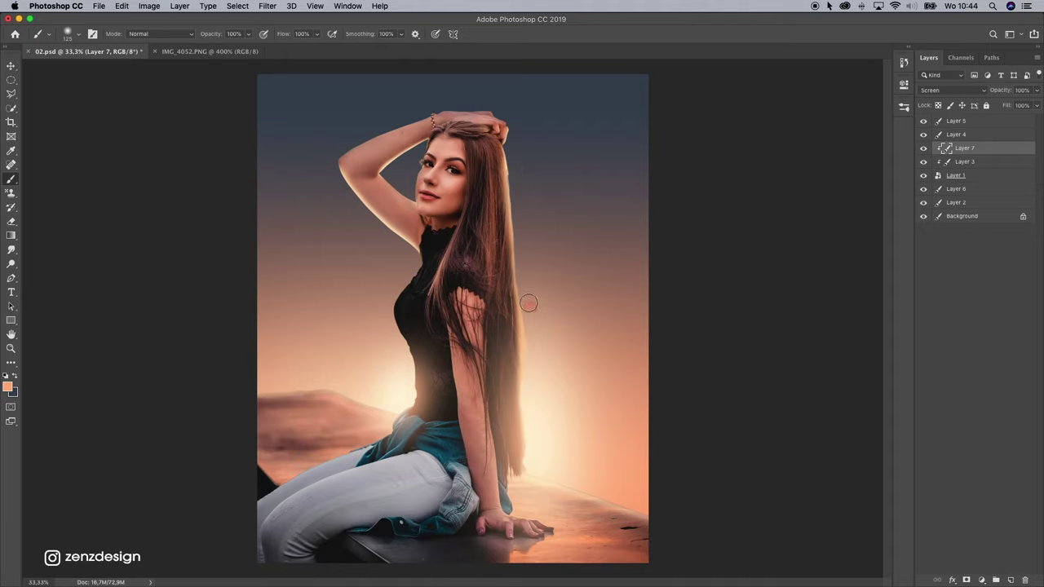
key("super+z")
left_click_drag(516, 172, 530, 348)
key("super+z")
key("super+z")
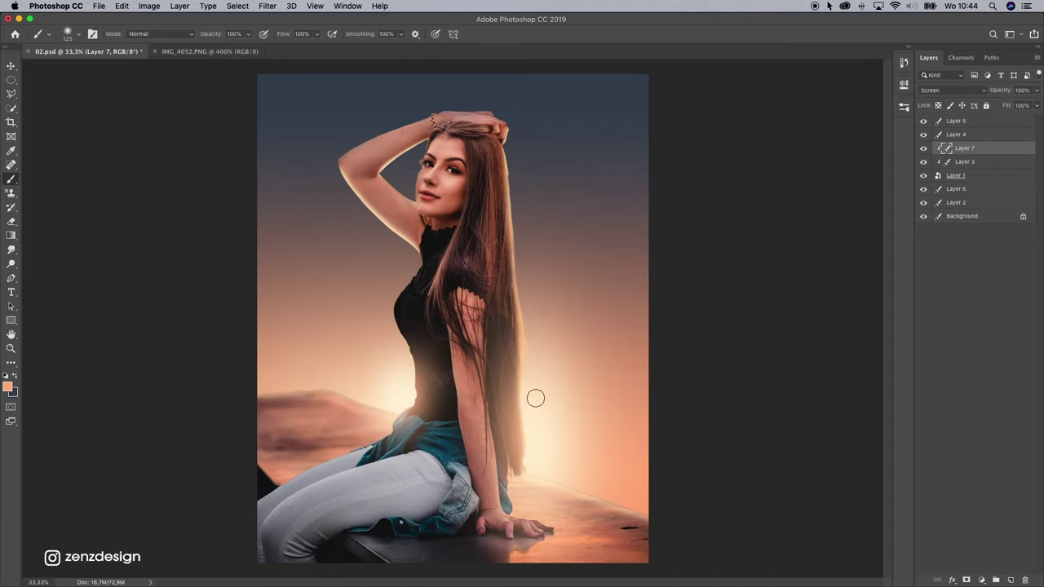
Brush warm highlights along the upper edge of the blurred rock and the ledge behind the woman's hand.
mouse_move(365, 401)
left_mouse_down()
mouse_move(276, 385)
mouse_move(352, 406)
mouse_move(398, 406)
mouse_move(305, 388)
mouse_move(341, 379)
mouse_move(223, 398)
left_mouse_up()
key("super+z")
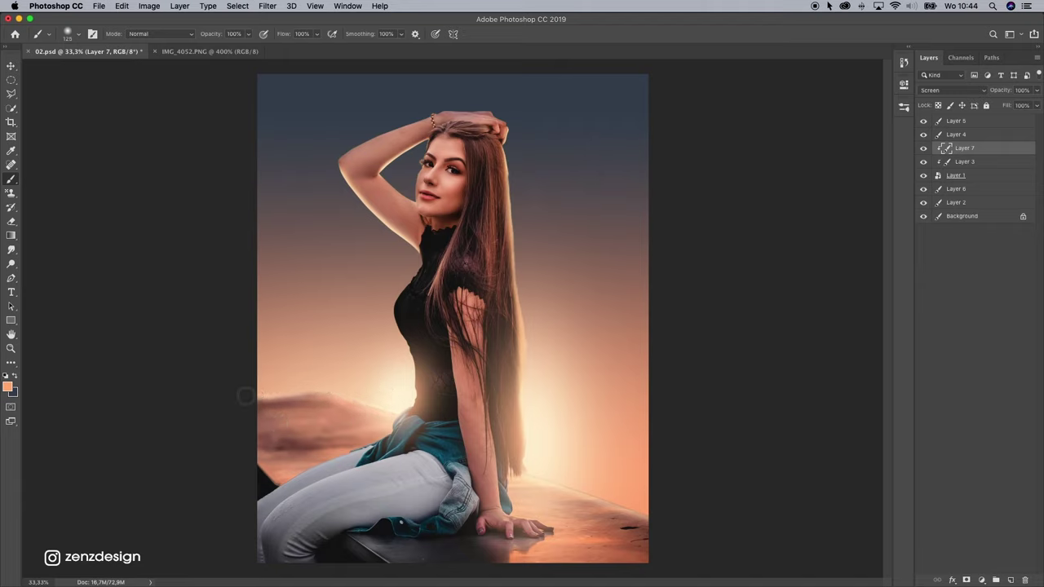
left_click_drag(544, 457, 698, 513)
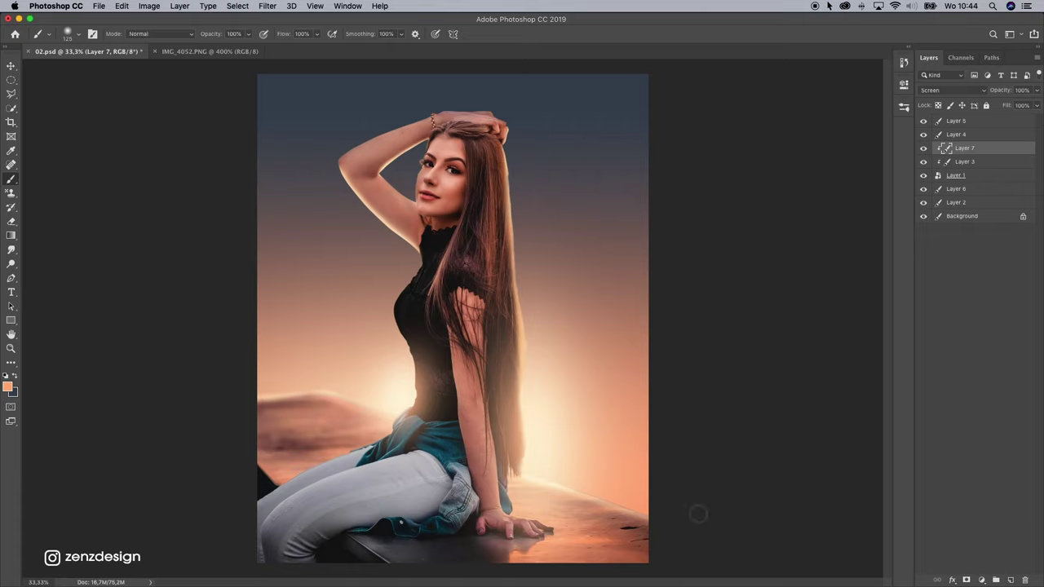
left_click_drag(551, 474, 725, 526)
key("super+z")
left_click_drag(535, 466, 680, 504)
left_click_drag(556, 480, 699, 522)
key("z")
left_click(47, 164, "alt")
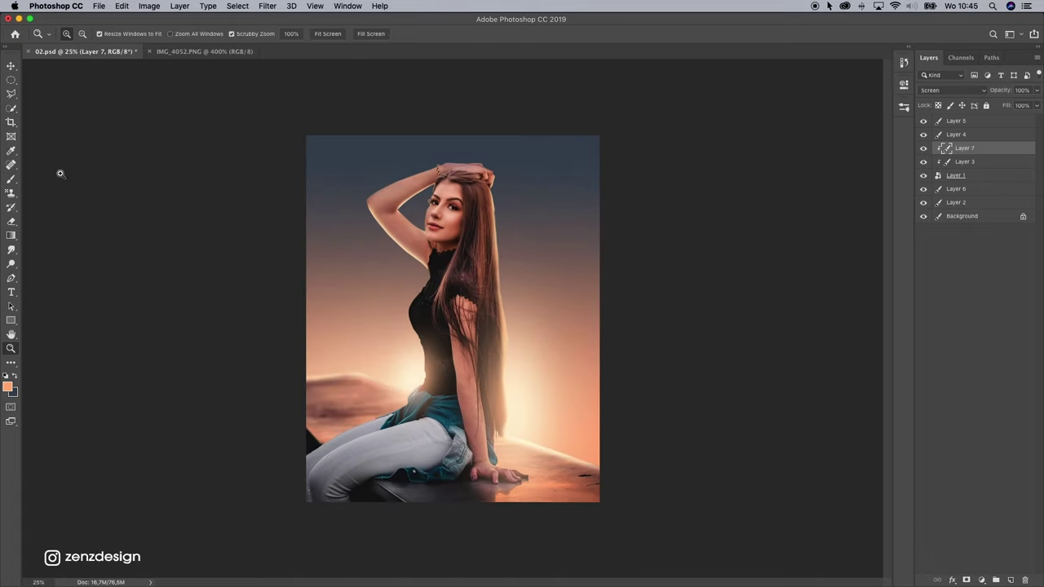
Duplicate the Layer 5 glow and enlarge and stretch the copy over the blurred rock beside the woman's waist.
left_click(11, 179)
left_click(956, 121)
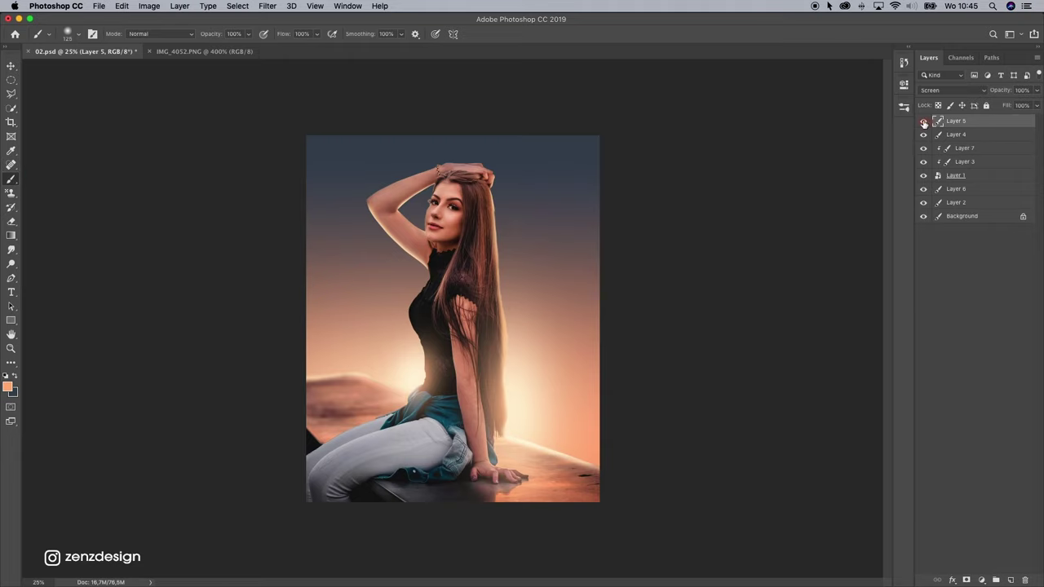
left_click_drag(971, 134, 1011, 580)
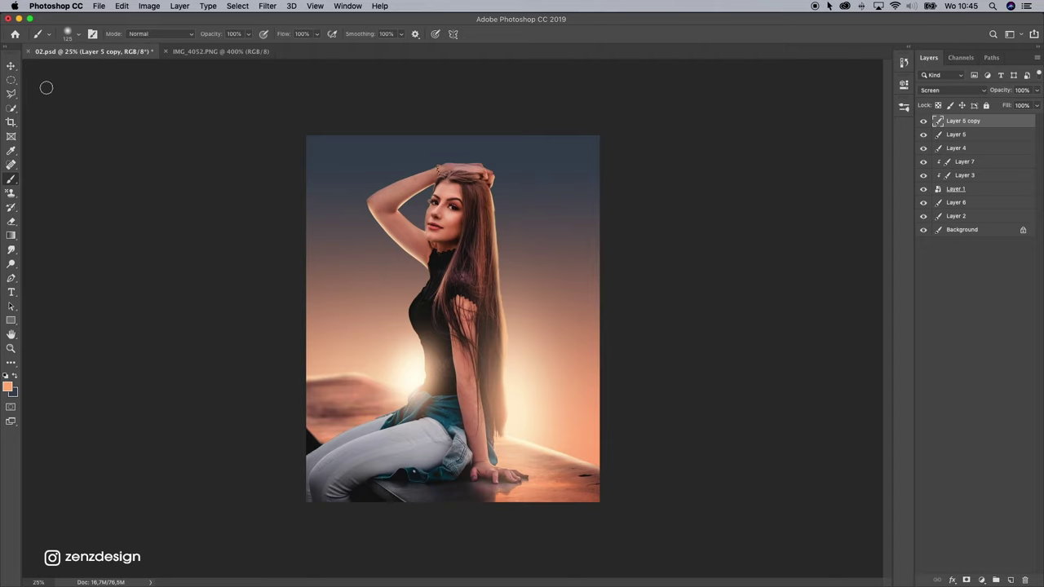
left_click(13, 67)
key("super+t")
left_click_drag(473, 299, 566, 210)
left_click_drag(457, 349, 403, 333)
left_click_drag(509, 353, 397, 444)
mouse_move(457, 360)
left_mouse_down()
mouse_move(421, 361)
mouse_move(442, 351)
left_mouse_up()
key("Return")
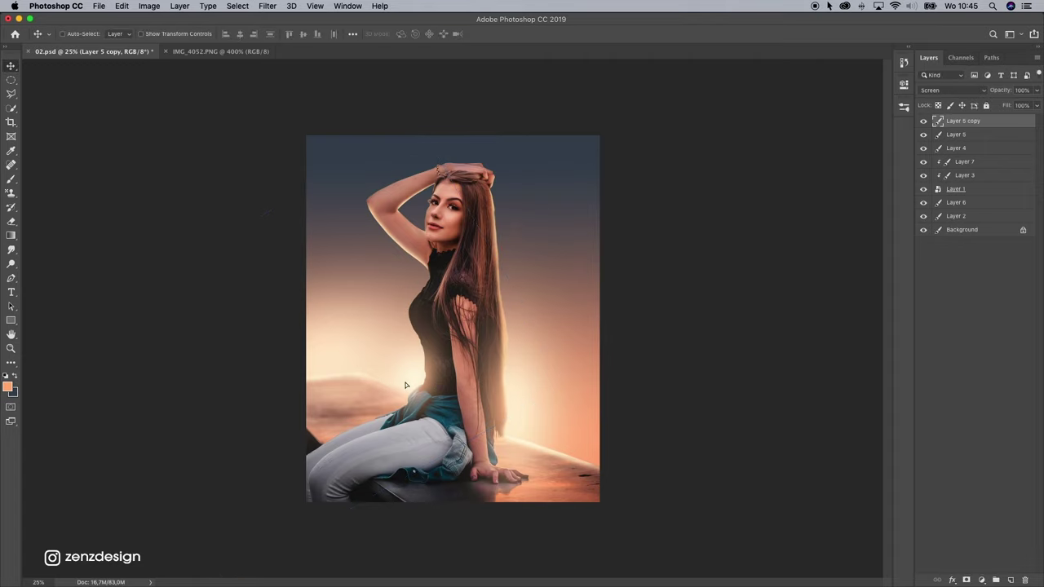
Resize the Layer 5 copy glow and reposition it over the horizon in front of the woman's waist.
left_click_drag(406, 385, 428, 381)
left_click_drag(383, 349, 377, 345)
left_click_drag(966, 124, 1011, 576)
left_click_drag(354, 340, 584, 439)
key("super+t")
left_click_drag(665, 235, 712, 274)
left_click_drag(610, 378, 356, 349)
key("Return")
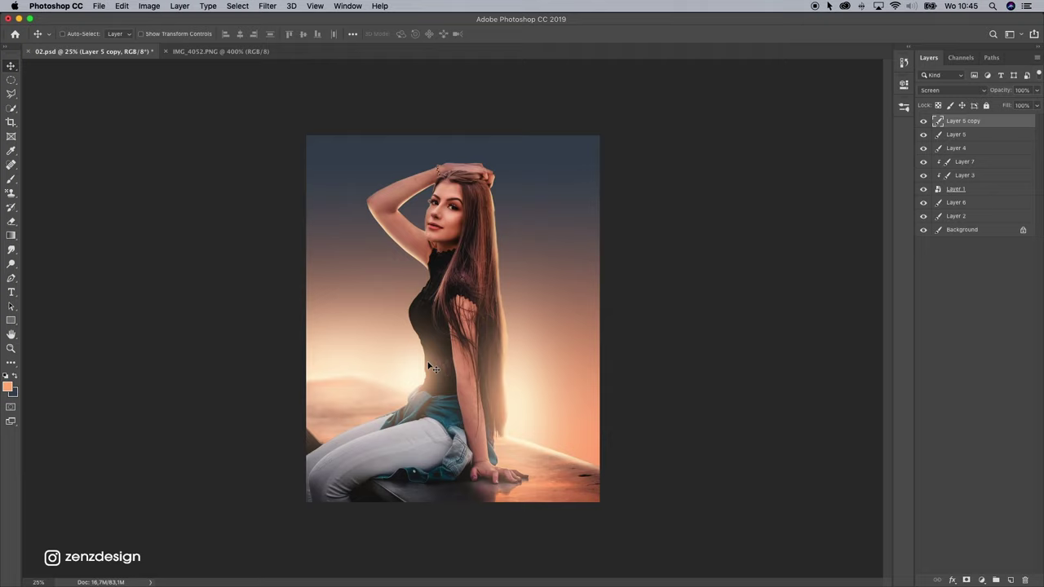
Duplicate the Layer 5 copy glow, scale the duplicate to about 63% and place it over the ledge behind the woman's hand.
left_click_drag(962, 123, 1011, 580)
left_click_drag(332, 333, 587, 398)
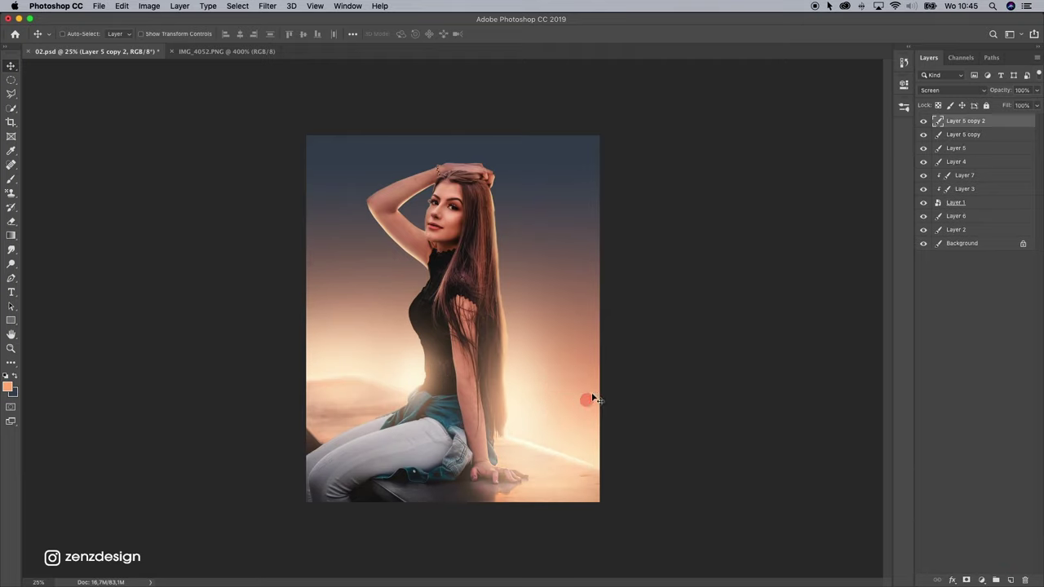
key("ctrl+t")
left_click_drag(771, 325, 701, 376)
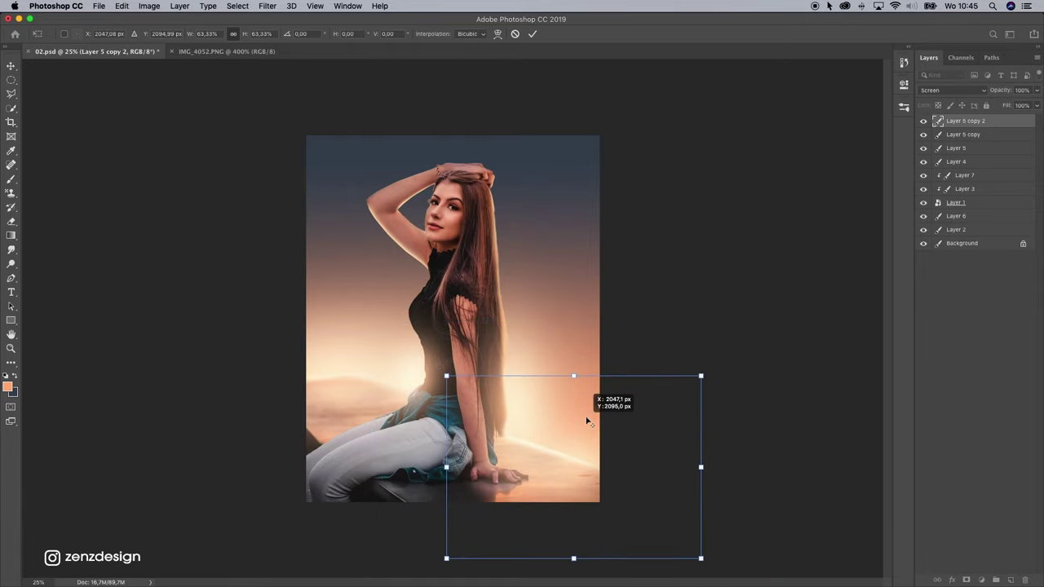
key("Return")
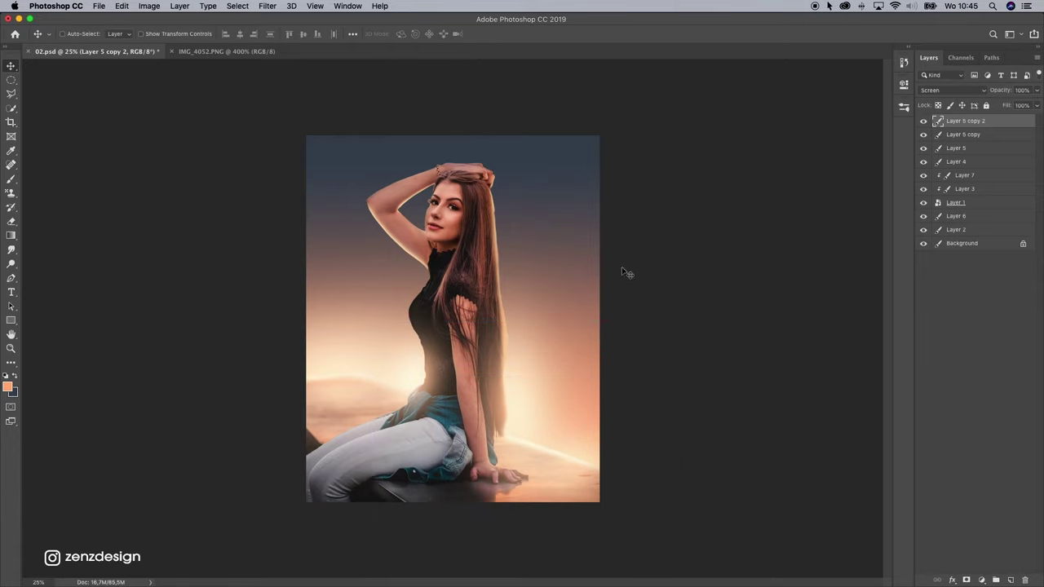
Duplicate the Layer 5 copy 2 glow, move the duplicate below Layer 1 and enlarge it to about 239% behind the woman.
left_click_drag(974, 124, 1010, 580)
left_click_drag(551, 393, 591, 289)
left_click_drag(971, 120, 960, 222)
left_click_drag(566, 376, 425, 403)
key("super+t")
left_click_drag(560, 285, 752, 189)
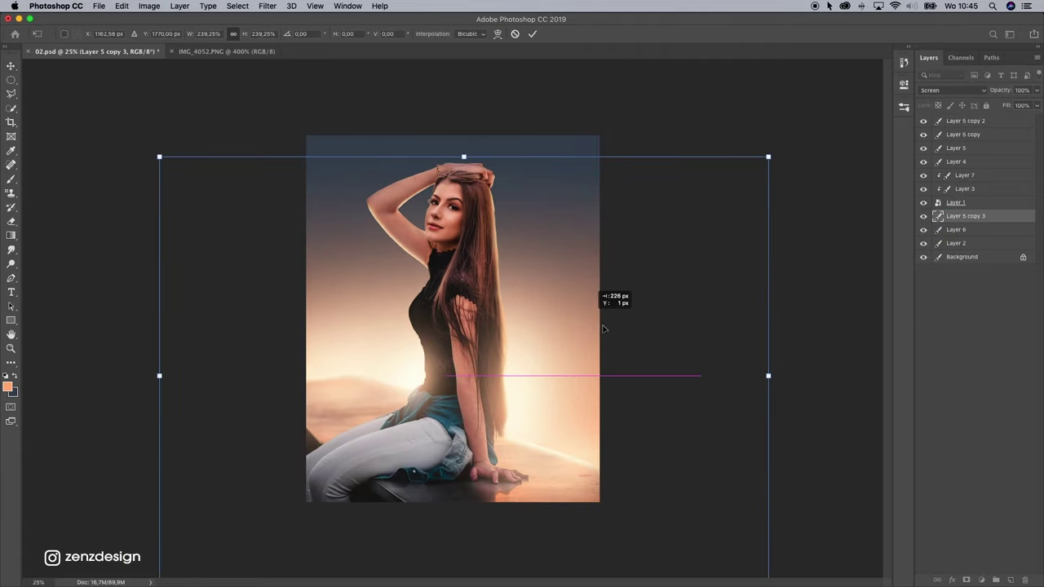
left_click_drag(604, 329, 563, 297)
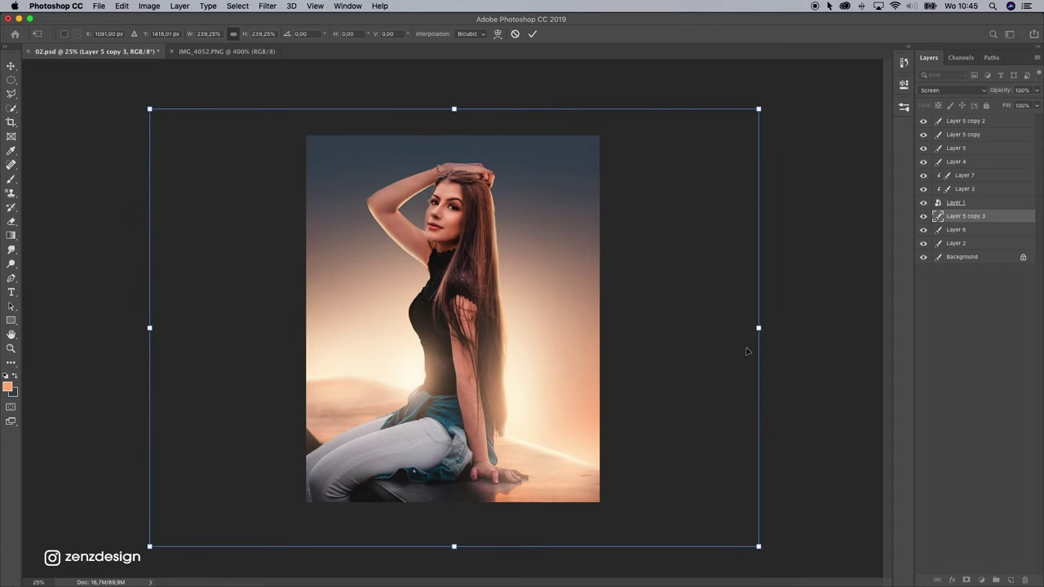
Rotate the enlarged glow behind the woman and reposition it over the lower sky beside her hair.
left_click_drag(783, 350, 481, 475)
left_click_drag(553, 374, 546, 431)
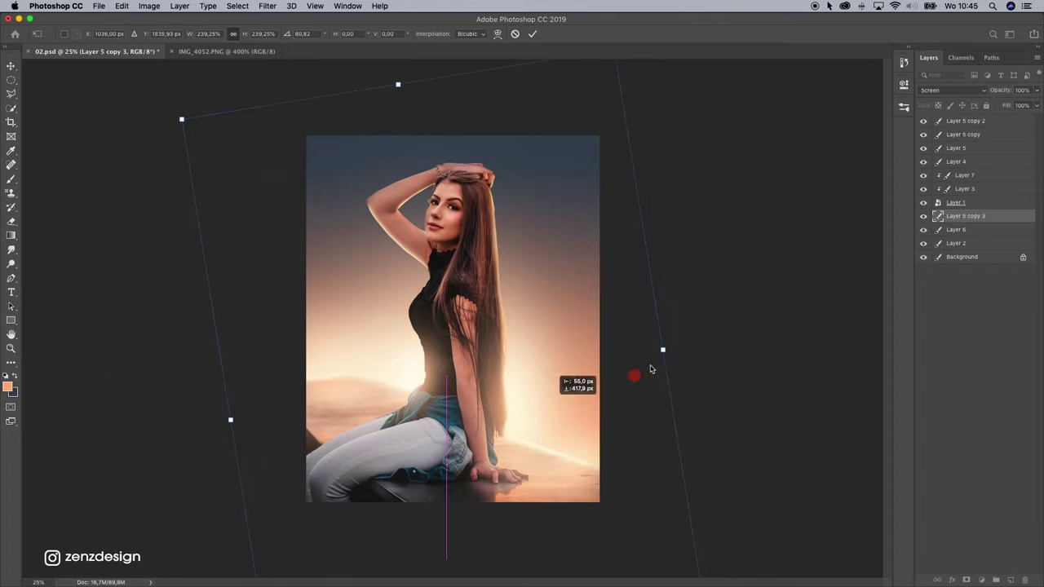
left_click_drag(698, 314, 404, 124)
left_click_drag(539, 346, 511, 337)
left_click_drag(729, 144, 679, 212)
left_click_drag(491, 305, 606, 370)
key("Return")
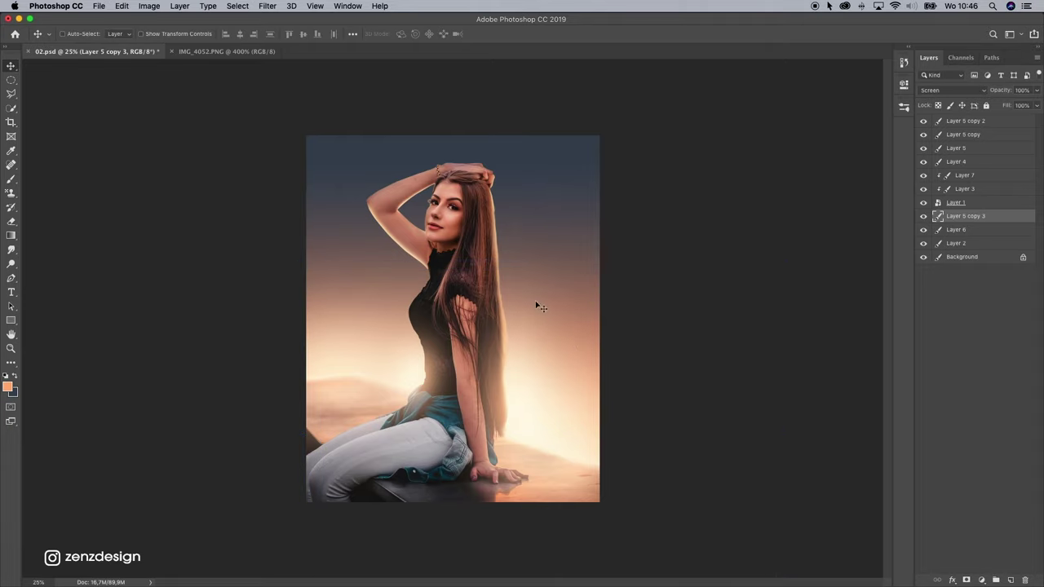
Compare the image with and without Layer 4, Layer 5, Layer 5 copy and Layer 7.
left_click(923, 161)
left_click(923, 162)
left_click(923, 147)
left_click(923, 148)
left_click(923, 135)
left_click(924, 134)
left_click(923, 135)
left_click(923, 134)
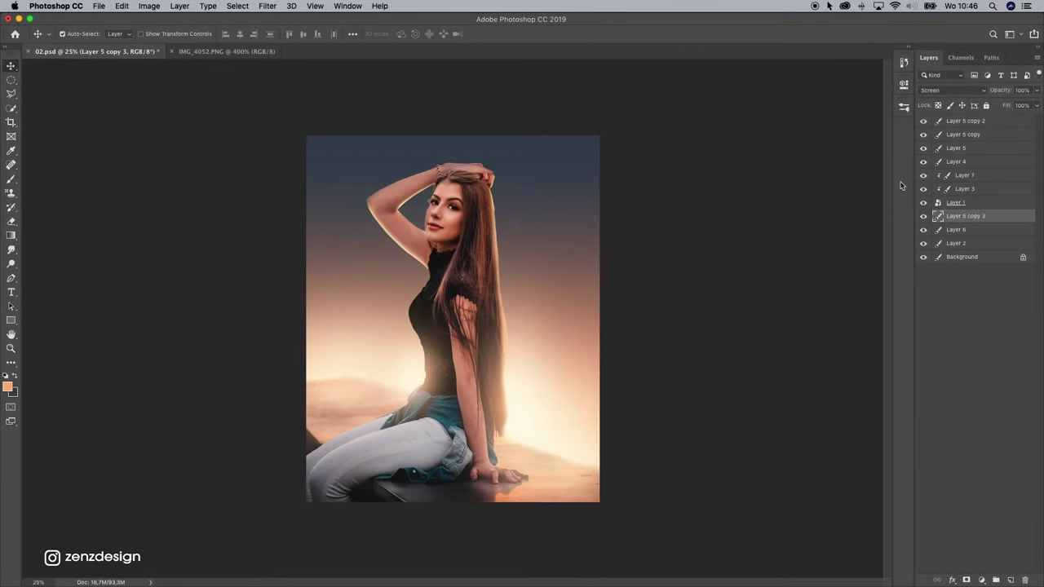
left_click(923, 175)
left_click(923, 175)
left_click(946, 180, "super")
left_click(923, 175)
left_click(923, 175)
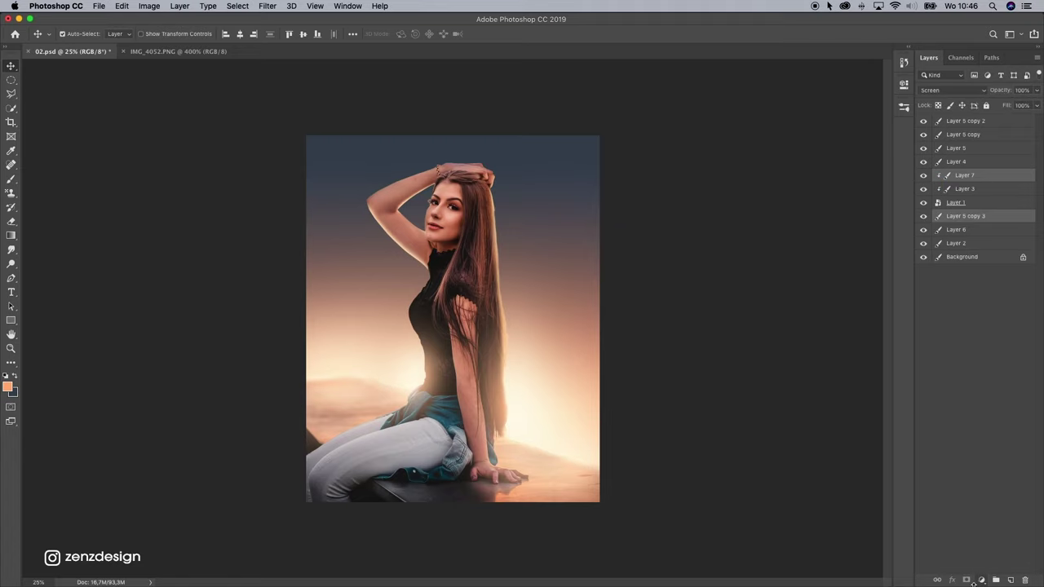
Add a layer mask to Layer 7 and brush with black over the hair to reduce its highlights.
double_click(989, 190)
key("Escape")
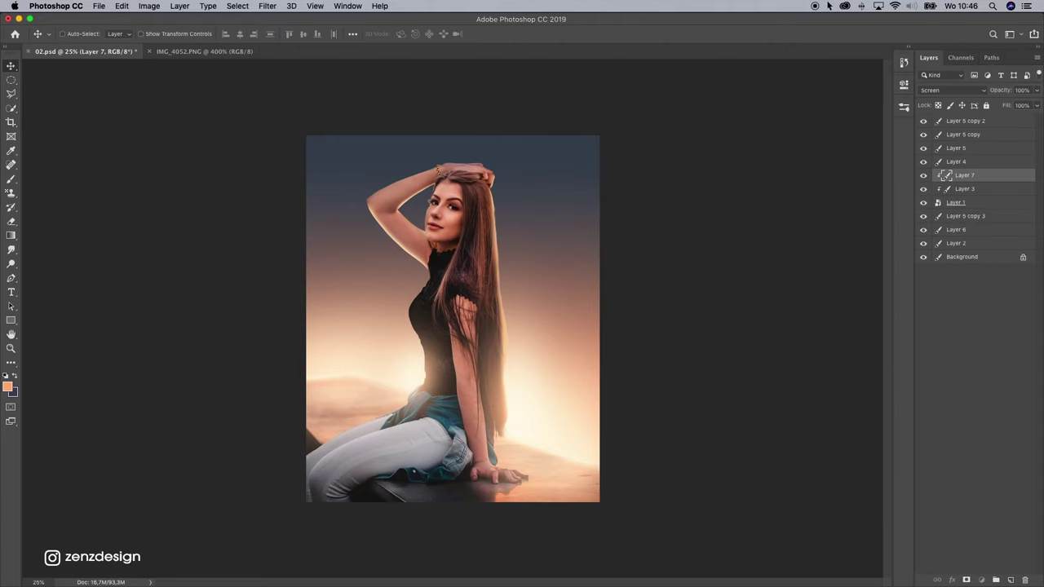
left_click(967, 580)
key("b")
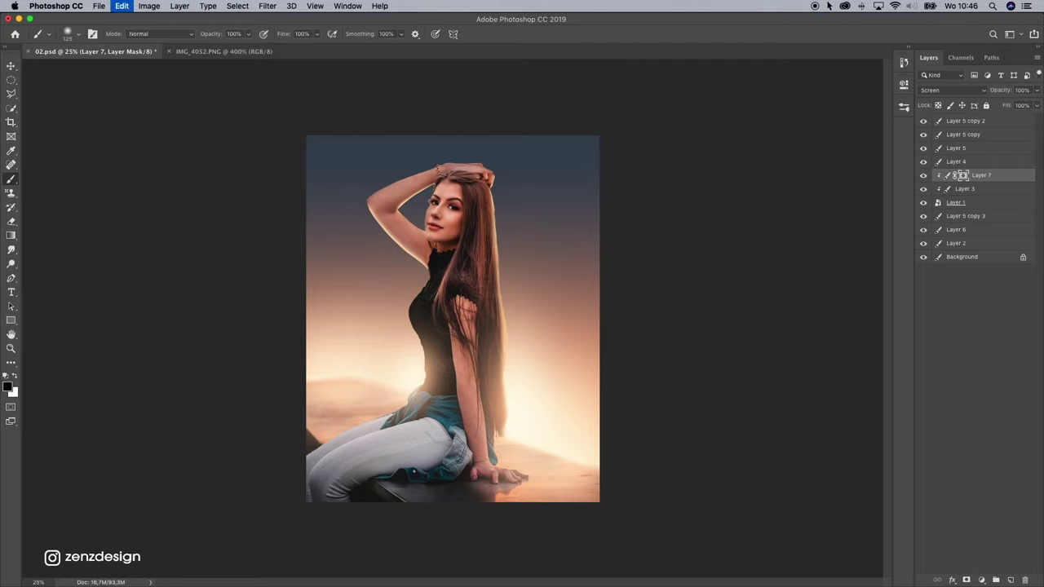
left_click(495, 174)
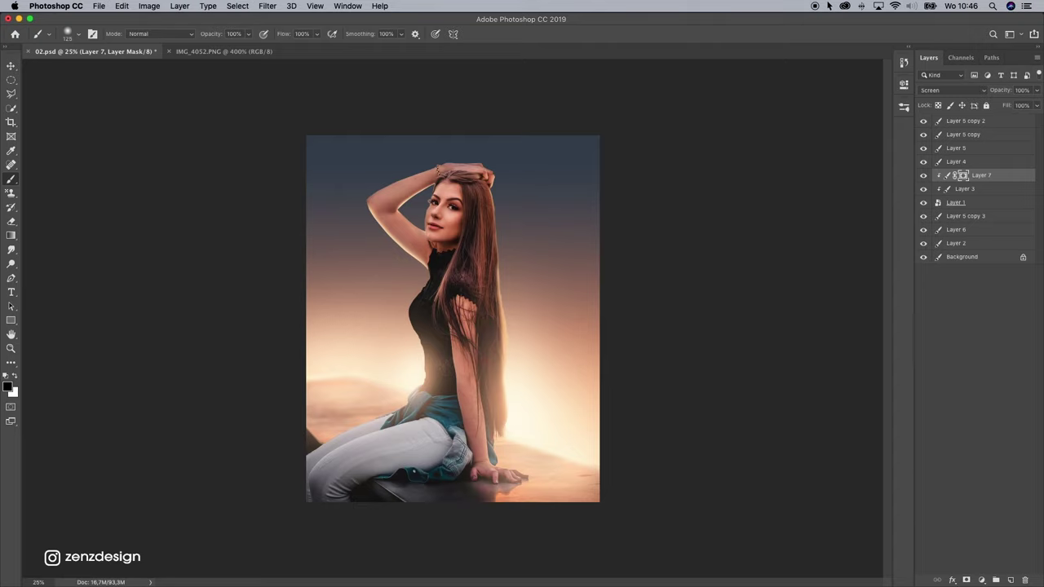
left_click_drag(479, 358, 491, 371)
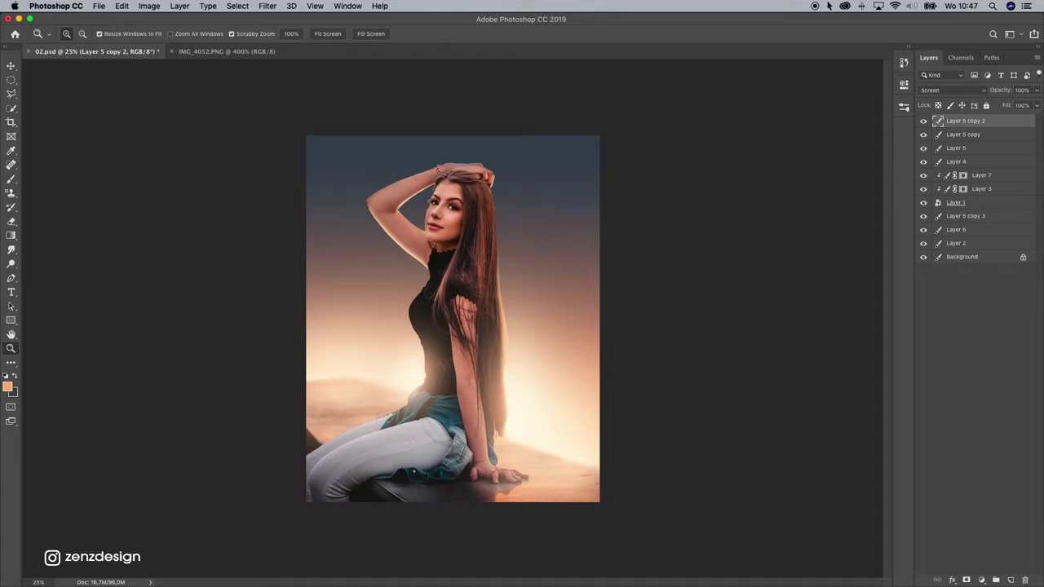
Compress the Layer 2 sky gradient vertically so that its upper edge sits lower, around the woman's raised hand.
left_click(956, 229)
left_click(924, 230)
left_click(923, 229)
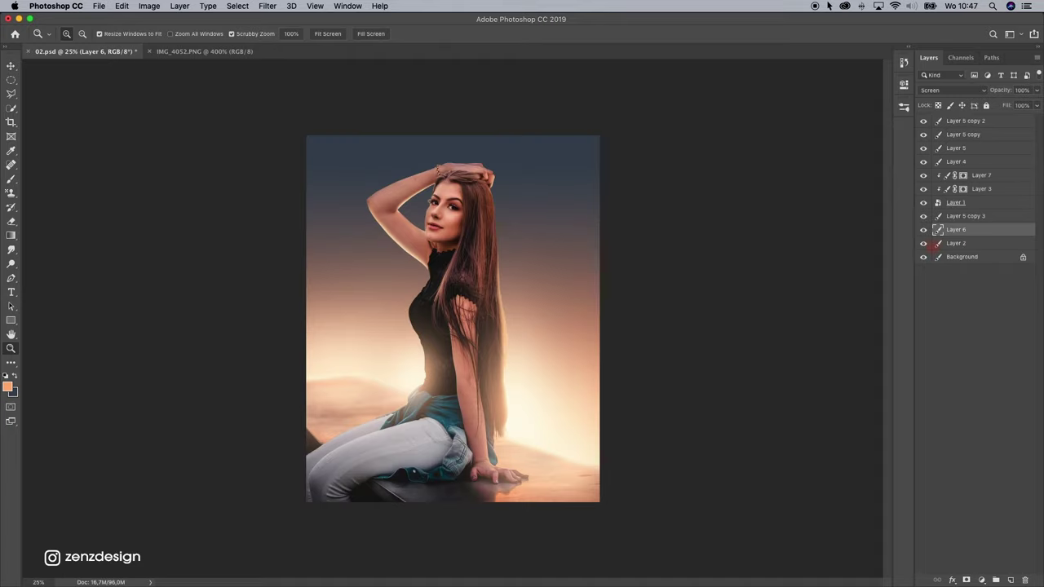
left_click(956, 243)
key("super+t")
left_click_drag(453, 136, 453, 185)
key("Return")
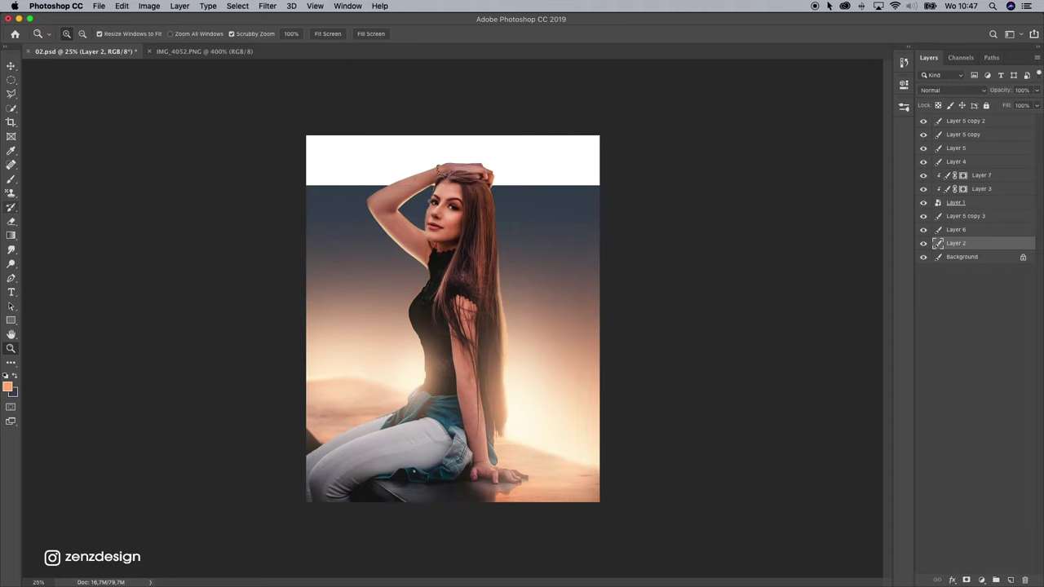
Fill the white strip above the sky on the Background layer with the dark blue colour using the Paint Bucket.
left_click(11, 235)
left_click(49, 220)
left_click(11, 235)
left_click(49, 243)
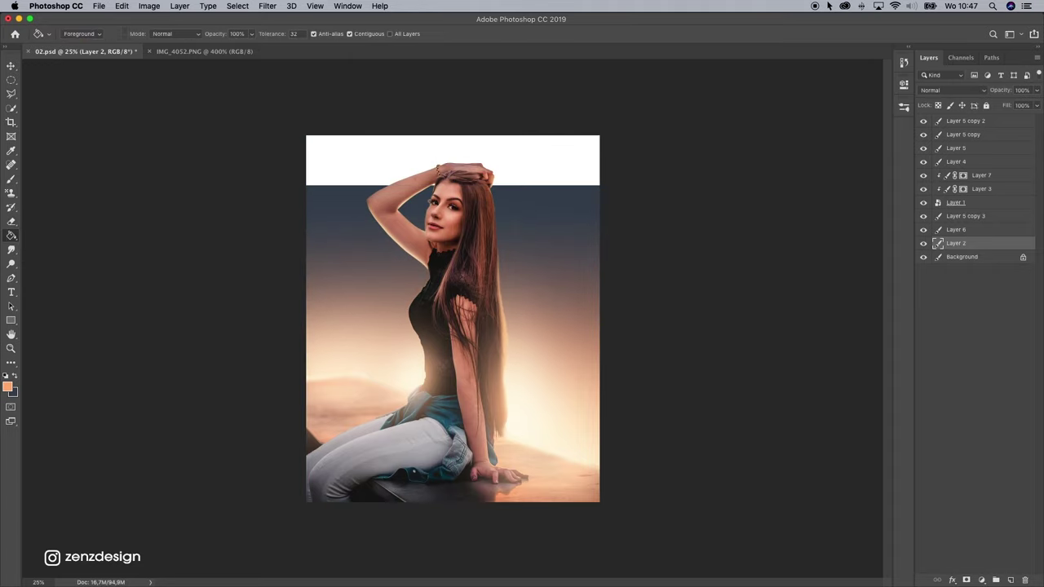
left_click(11, 363)
left_click(14, 376)
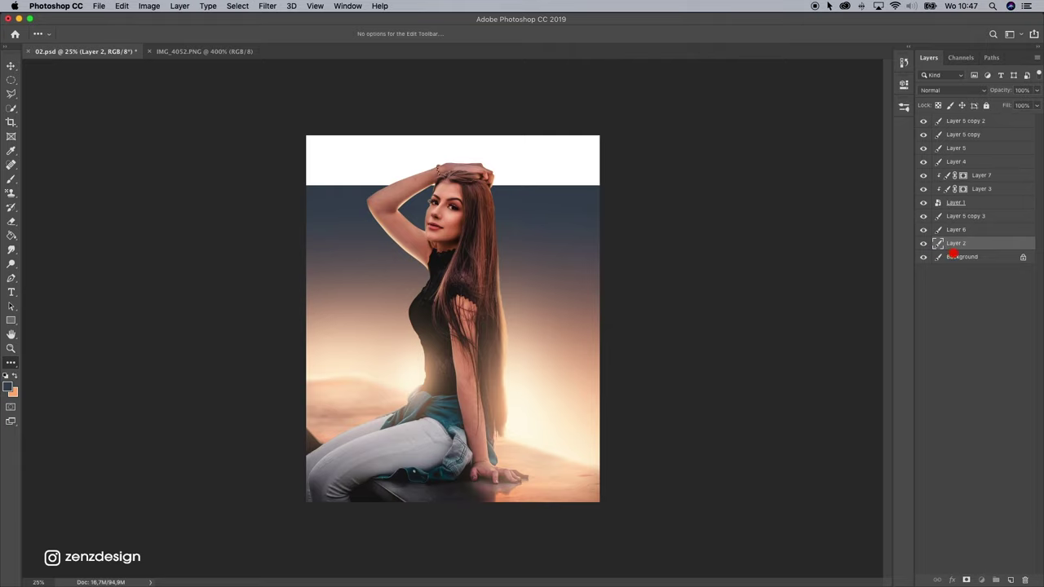
left_click(958, 256)
left_click(374, 181)
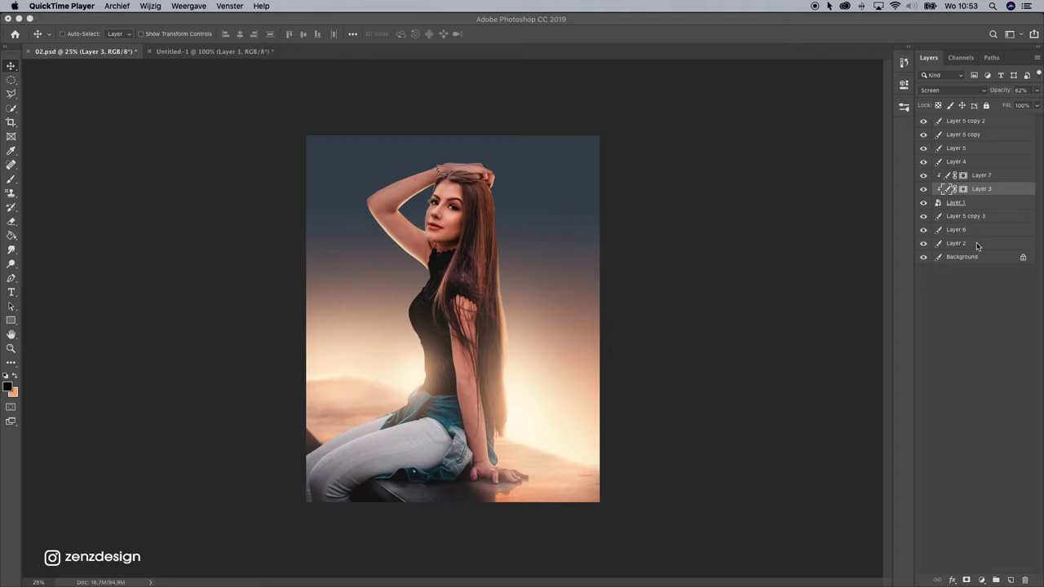
Paste the starry sky image directly above Layer 2 and set its blend mode to Screen.
left_click(978, 245)
left_click(923, 246)
left_click(923, 246)
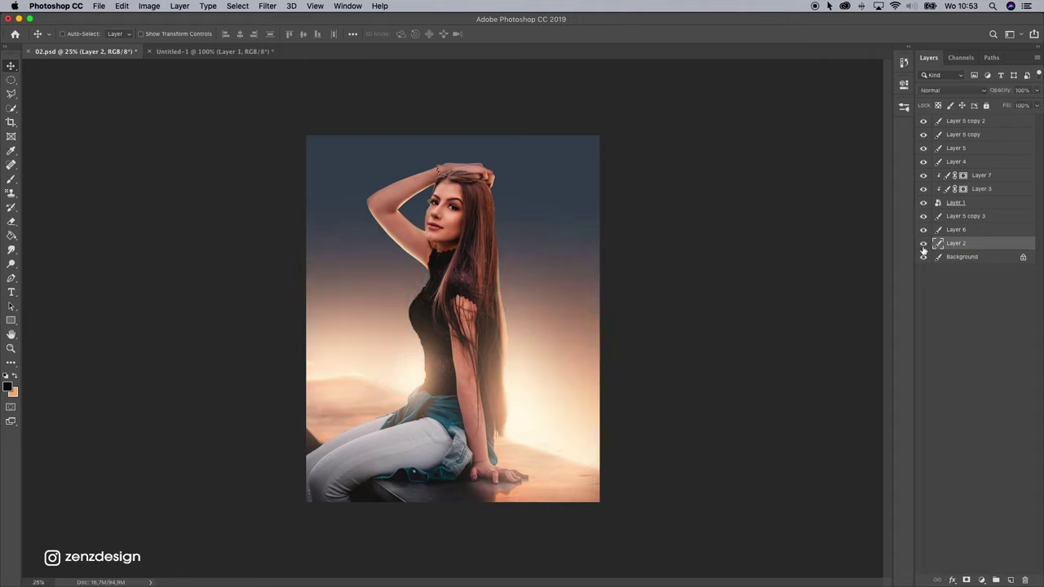
key("super+v")
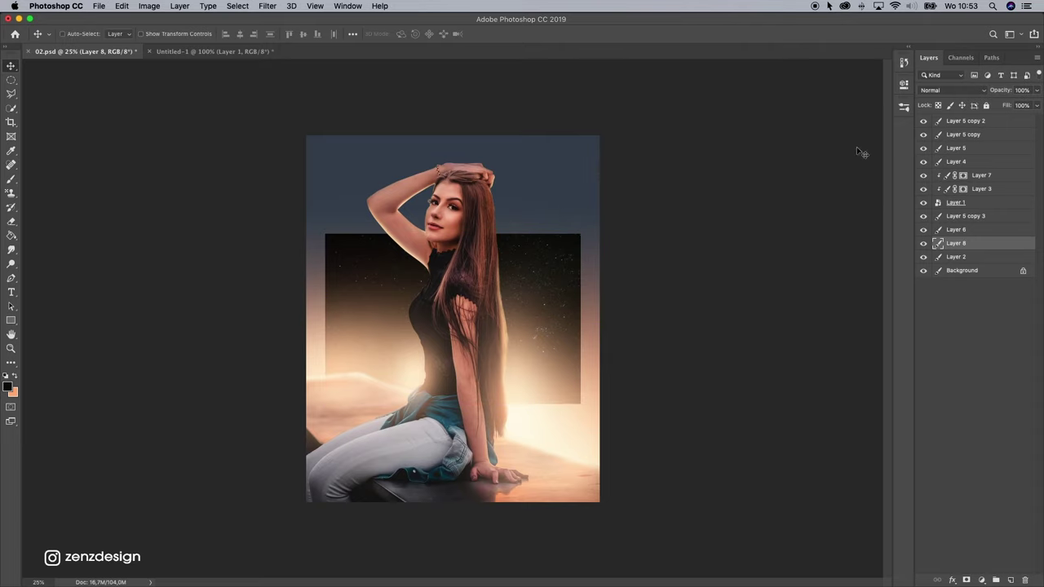
right_click(977, 255)
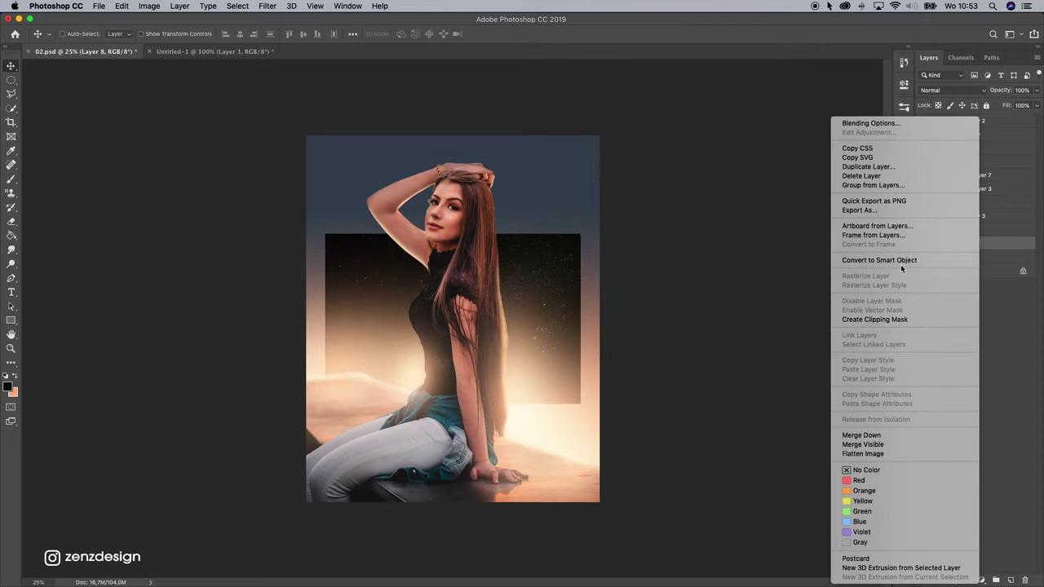
left_click(762, 244)
left_click(950, 93)
left_click(950, 99)
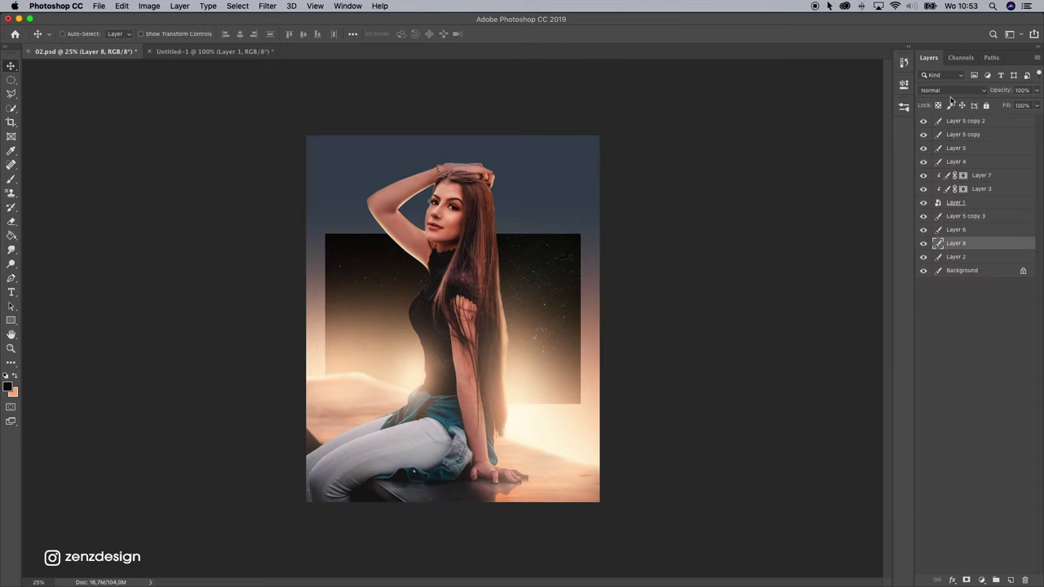
left_click(950, 93)
left_click(931, 168)
Enlarge the star layer beyond the canvas width and move it up over the dark part of the sky.
key("ctrl+t")
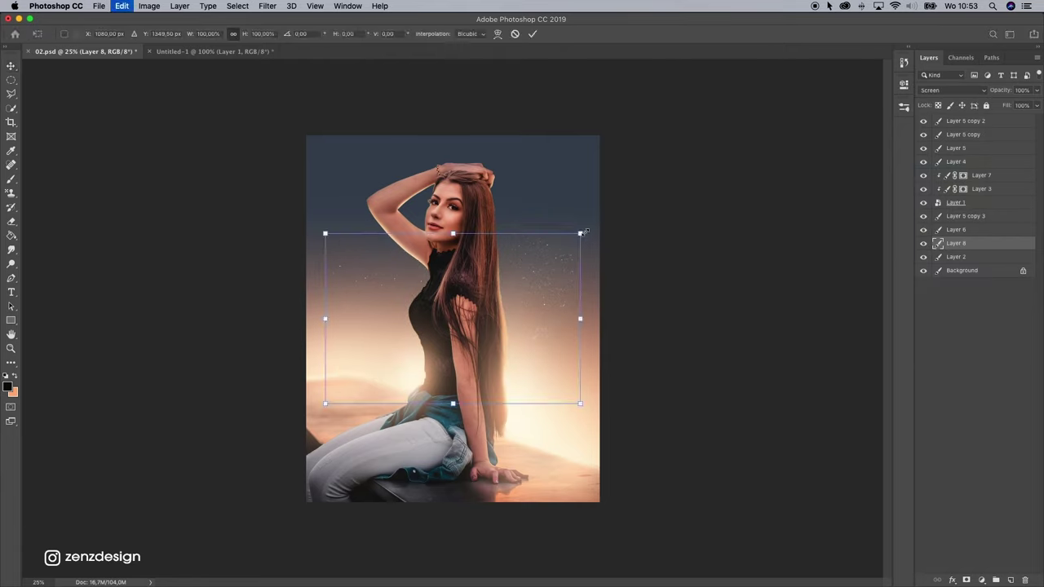
left_click_drag(578, 233, 645, 170)
left_click_drag(553, 251, 552, 208)
key("Return")
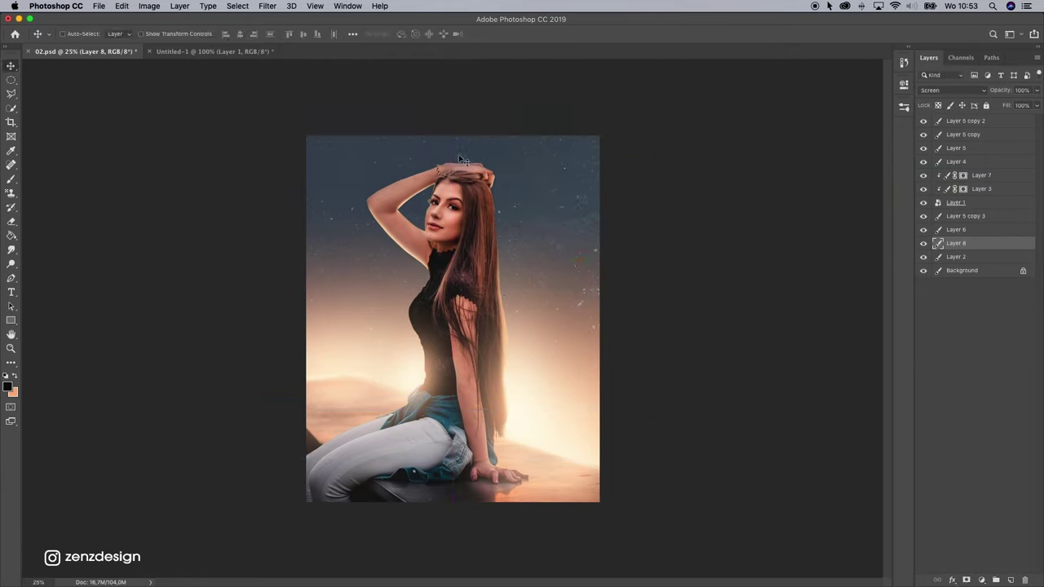
Apply a Gaussian Blur with a 2.8 pixel radius to the star layer.
left_click(268, 6)
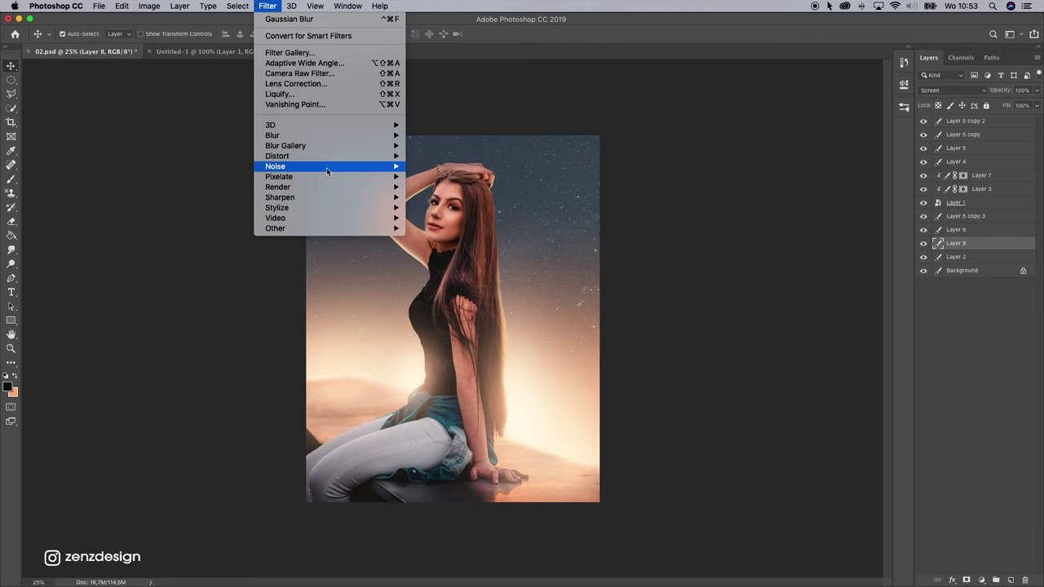
mouse_move(383, 136)
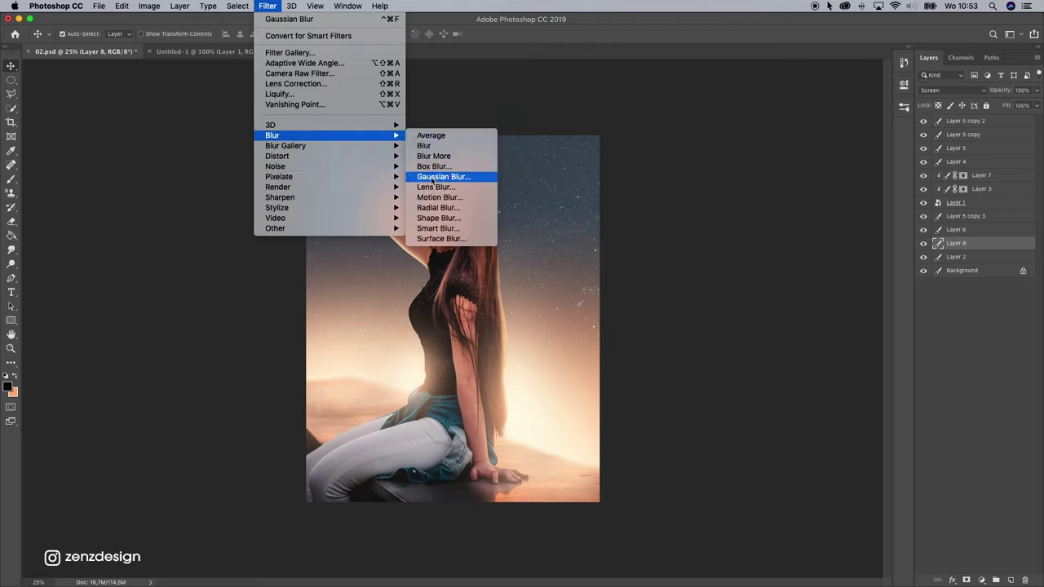
left_click(489, 177)
left_click_drag(721, 242, 721, 238)
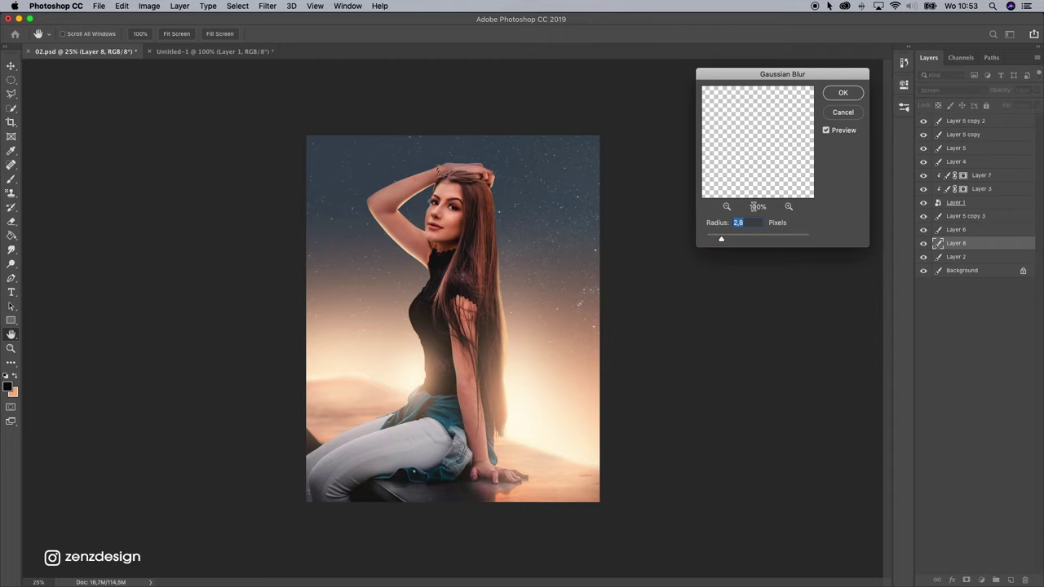
left_click(843, 92)
Copy the clouds from the Untitled-1 document into 02.psd, enlarge them and place them along the horizon behind the woman.
left_click(193, 54)
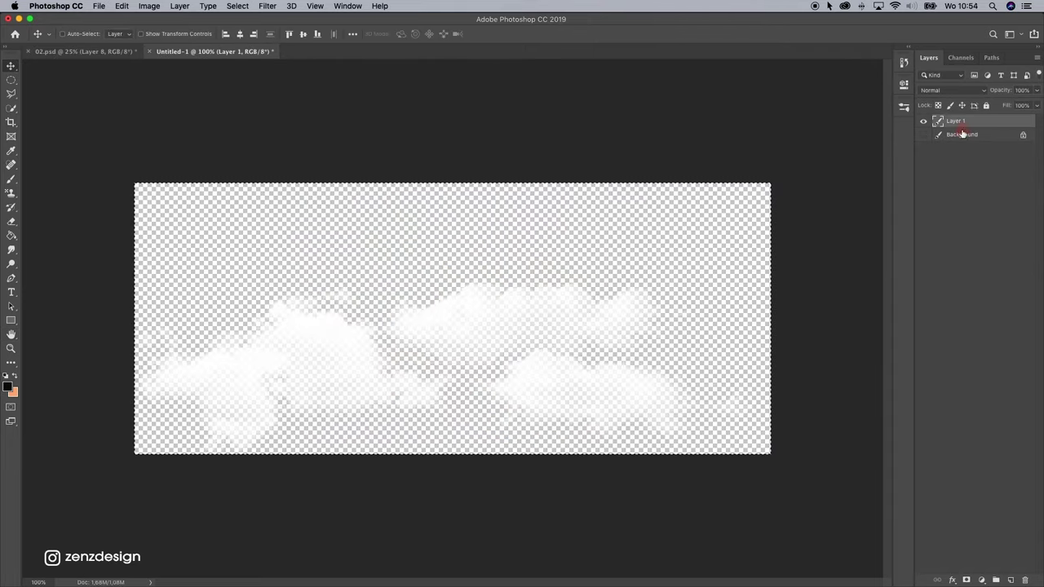
left_click(137, 53)
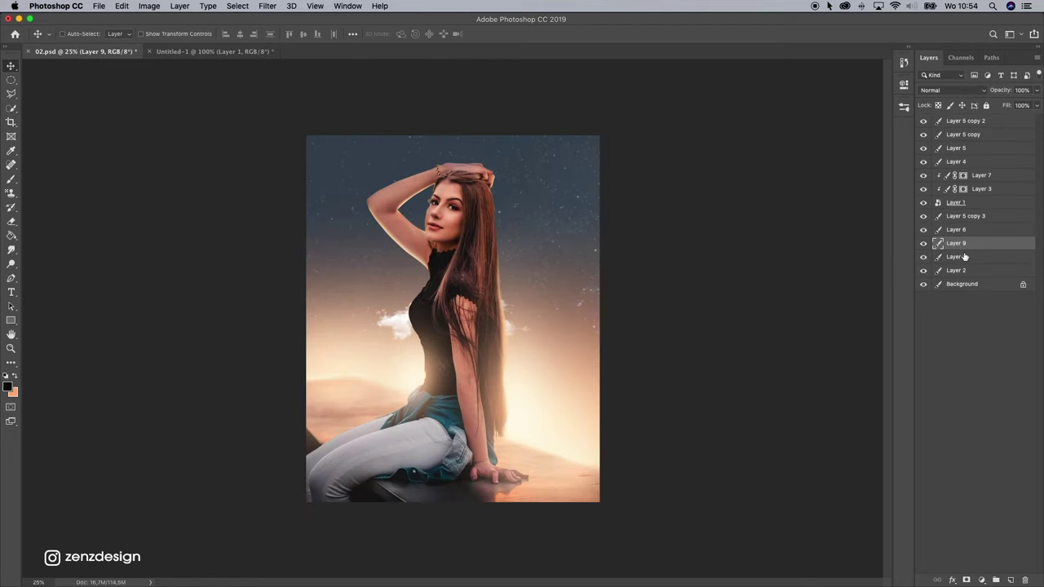
left_click_drag(568, 310, 778, 307)
key("super+t")
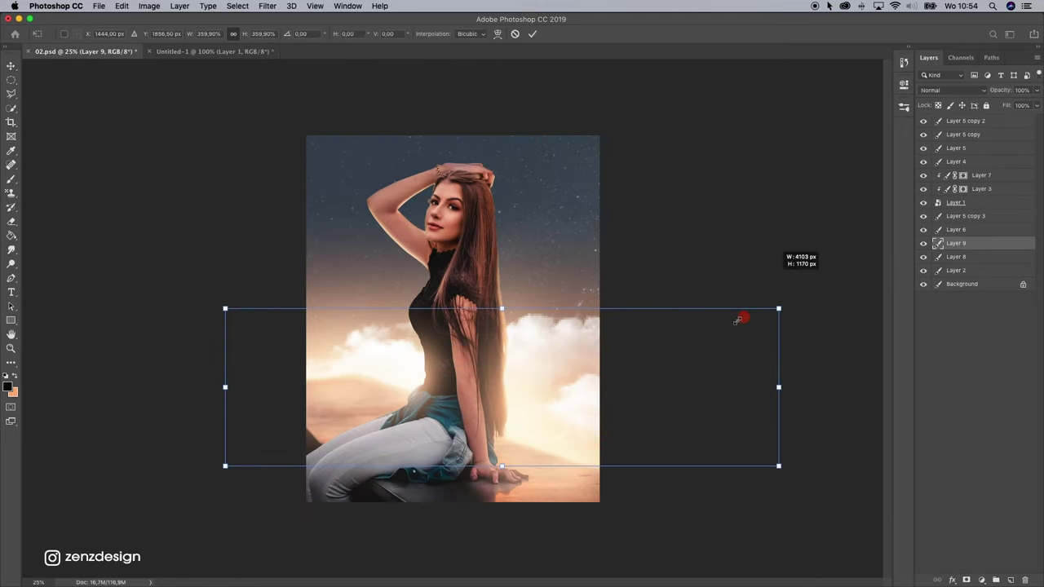
left_click_drag(580, 365, 542, 376)
key("Return")
left_click_drag(440, 247, 455, 272)
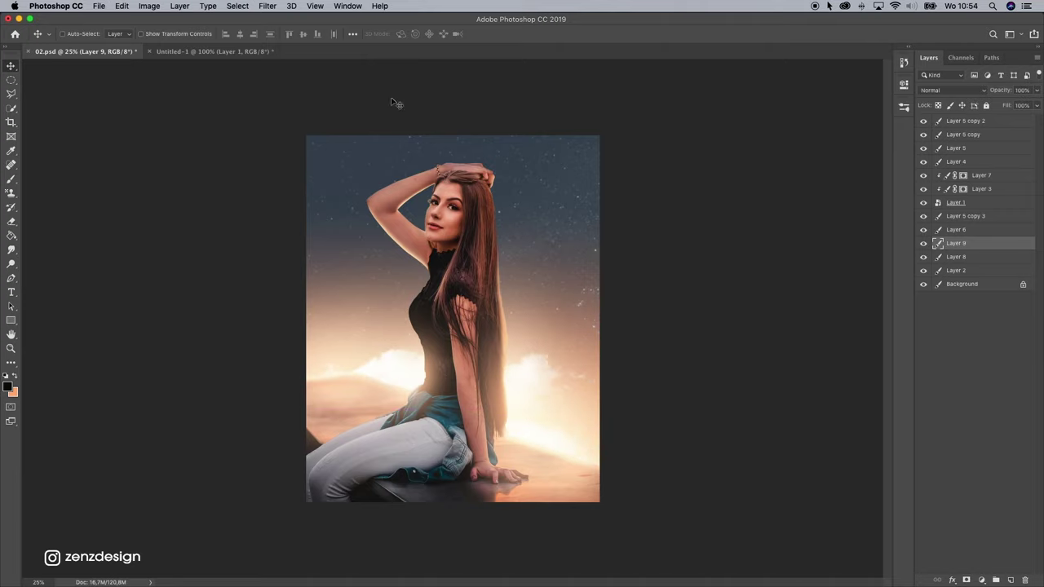
Apply a Gaussian Blur with a 2.8 pixel radius to the cloud layer.
left_click(247, 6)
mouse_move(267, 6)
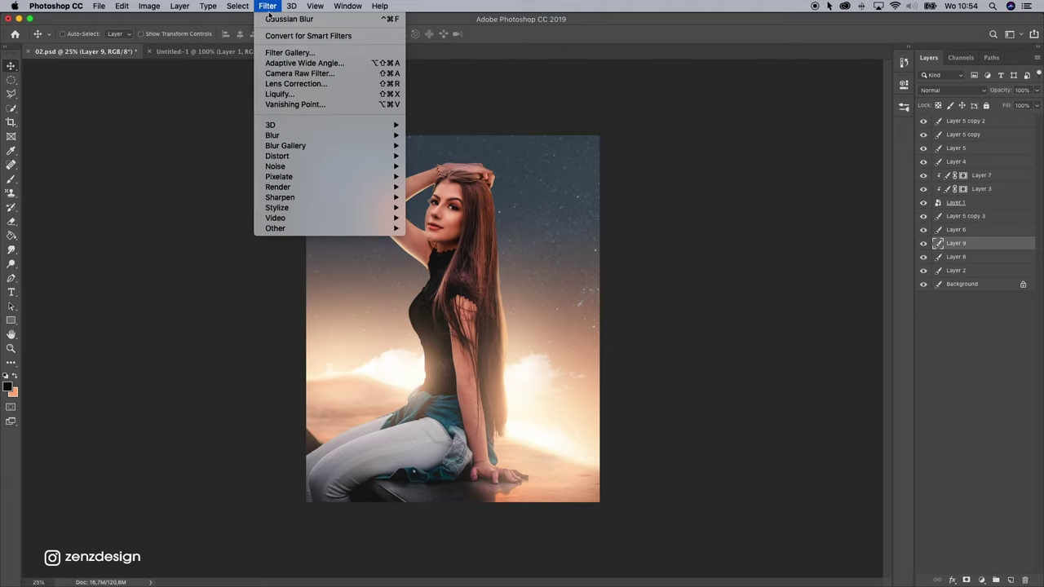
mouse_move(343, 136)
left_click(440, 176)
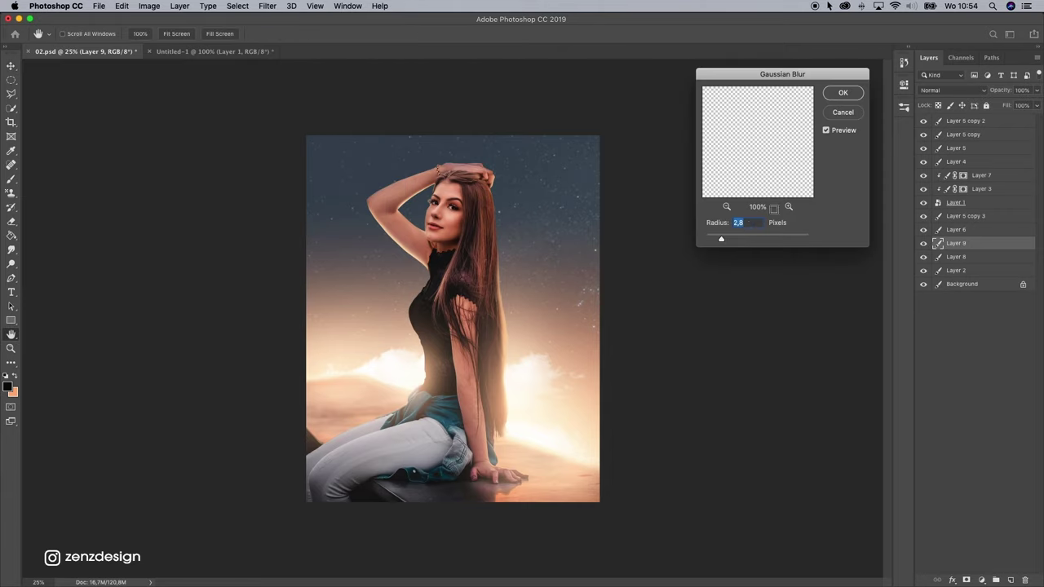
left_click(843, 94)
Reposition the blurred clouds above the horizon in front of the woman, at the image's left edge.
left_click_drag(507, 367, 605, 412)
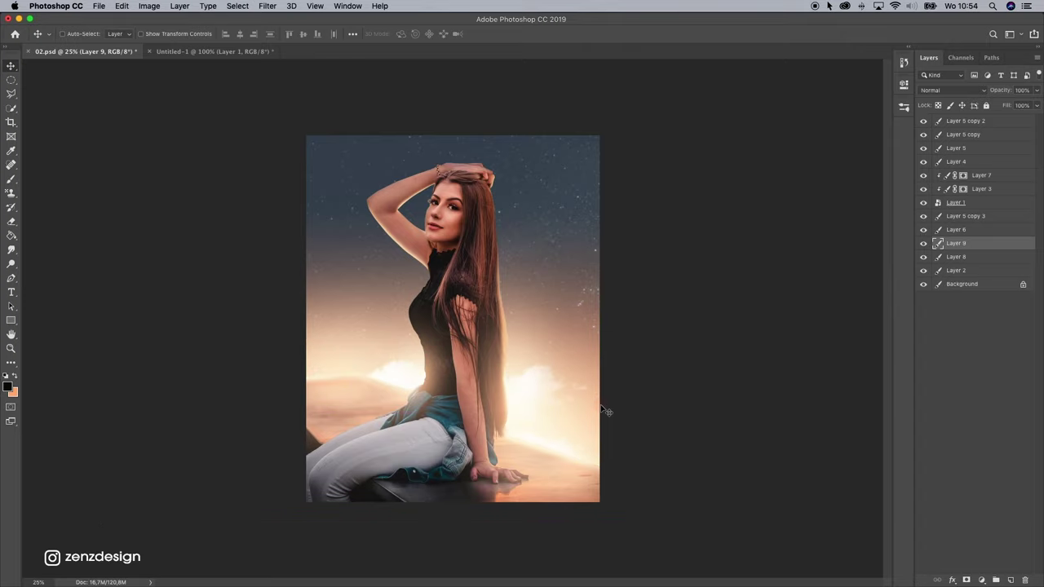
left_click_drag(467, 364, 493, 375)
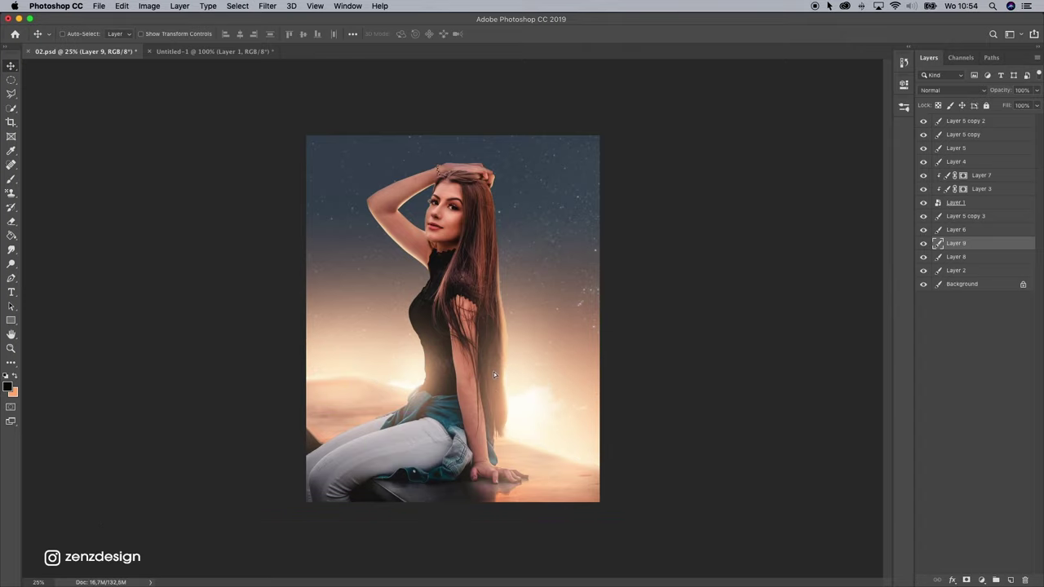
left_click_drag(585, 361, 385, 359)
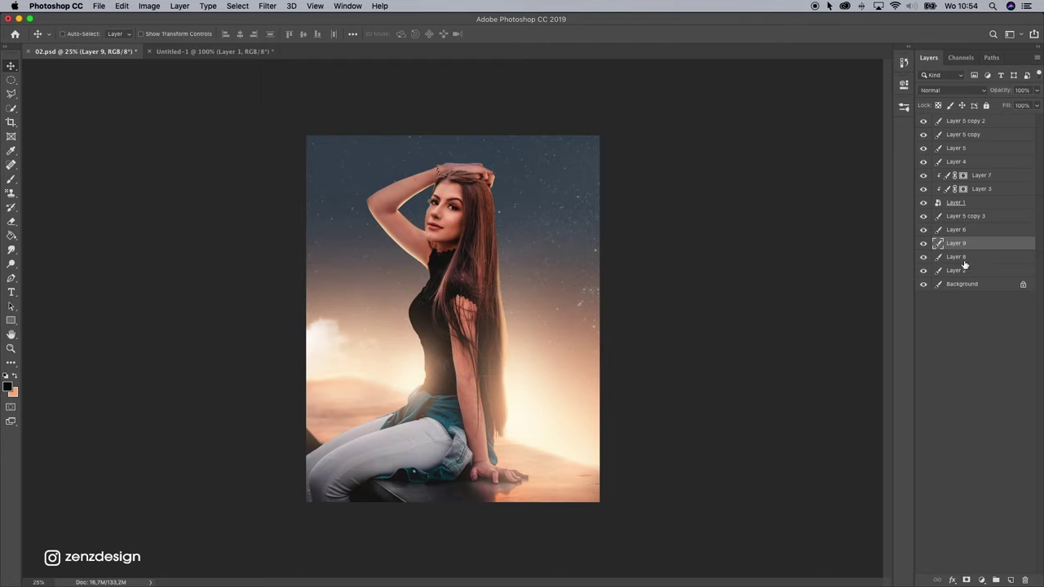
Duplicate the cloud layer and place the copy low over the horizon behind the woman's hair.
left_click_drag(956, 243, 1011, 580)
left_click_drag(545, 443, 636, 375)
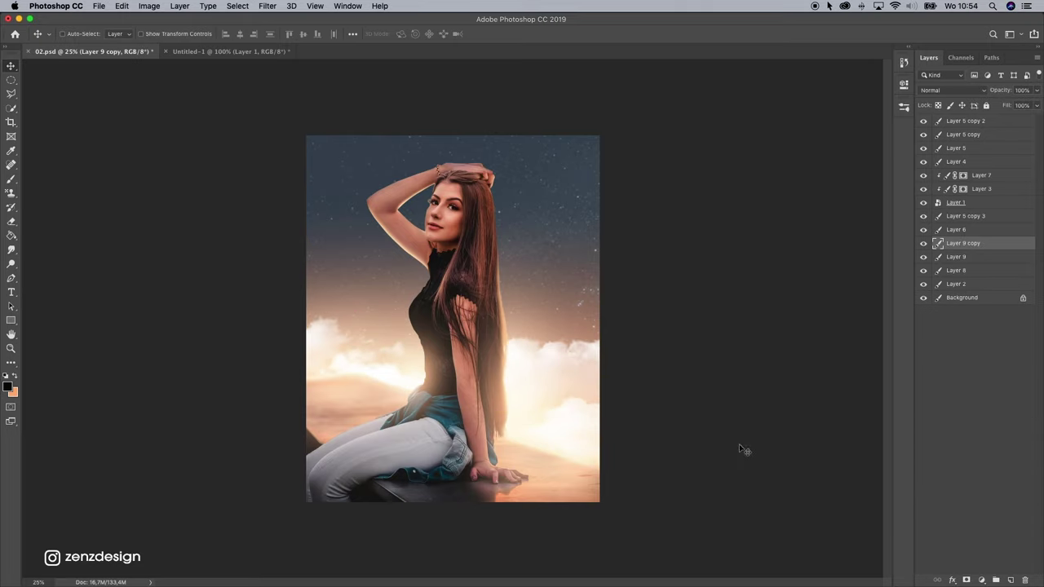
left_click_drag(625, 410, 582, 433)
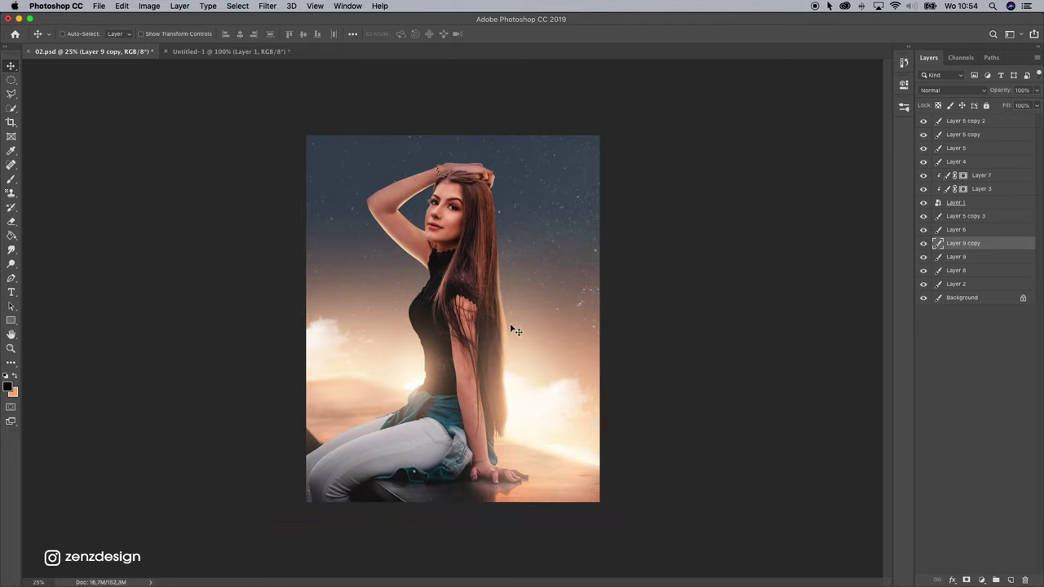